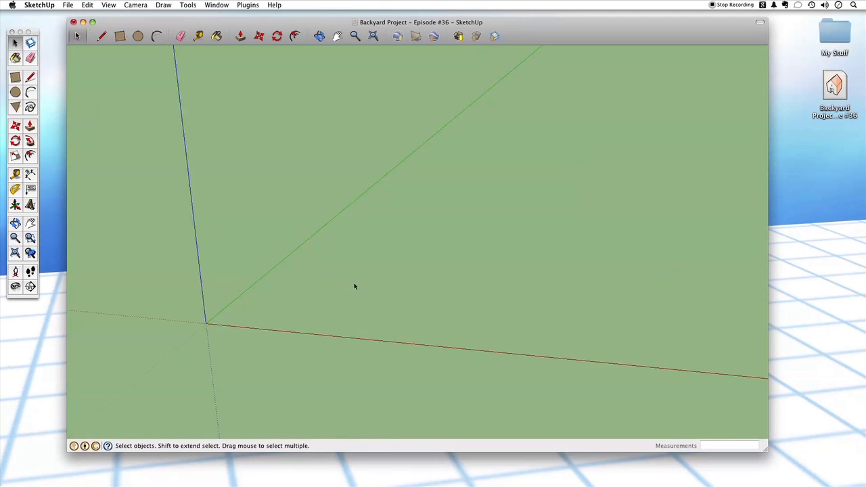
# - Draw a 64.5' by 38' rectangle on the ground plane, starting at the origin and running along the red and green axes
pyautogui.press('r')
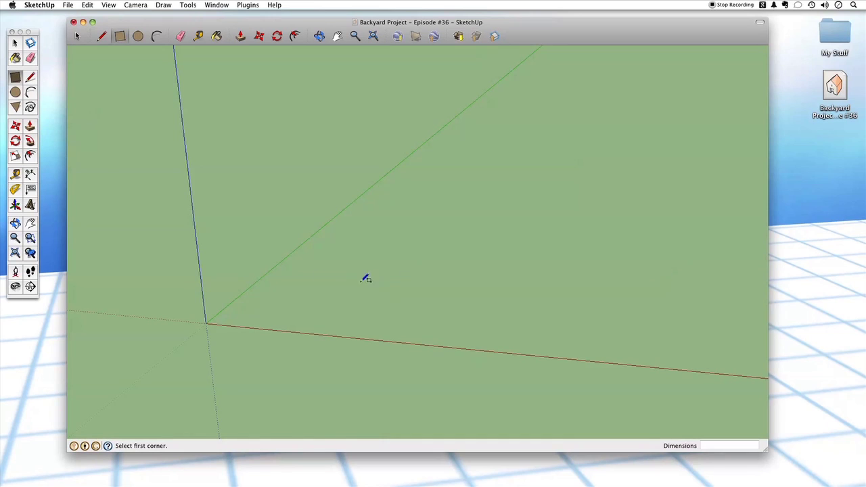
pyautogui.moveTo(224, 311); pyautogui.dragTo(250, 220, button='middle')
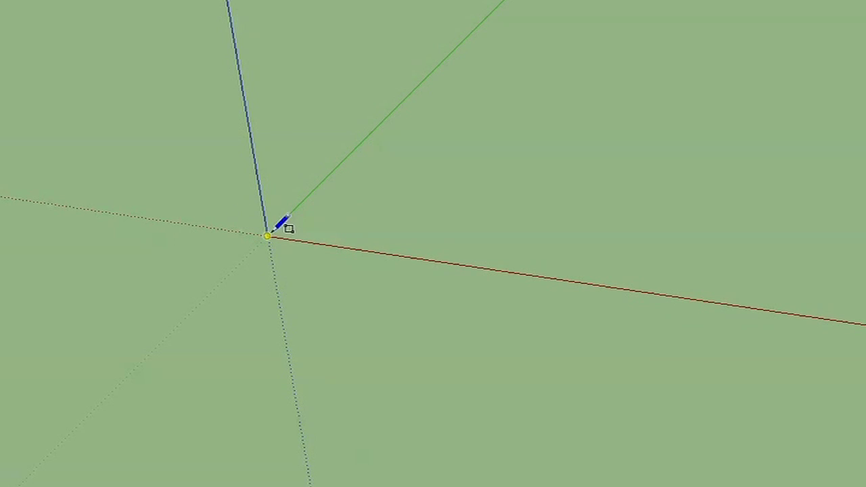
pyautogui.click(268, 235)
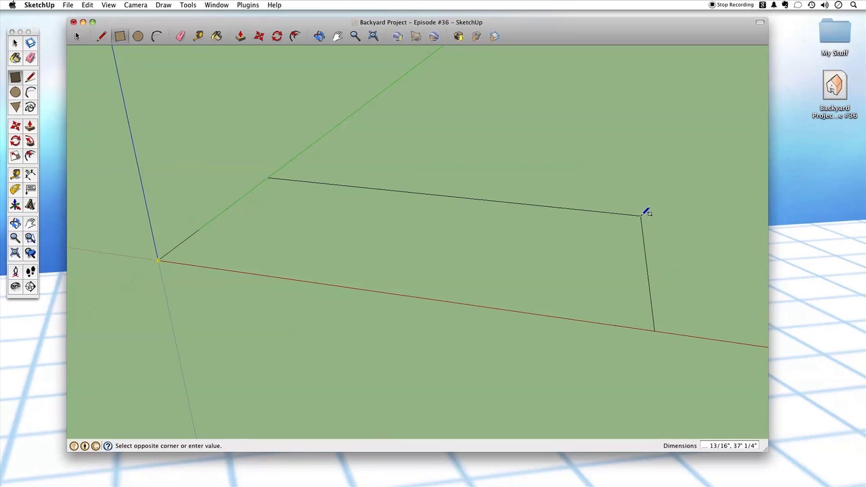
pyautogui.write("64.5',")
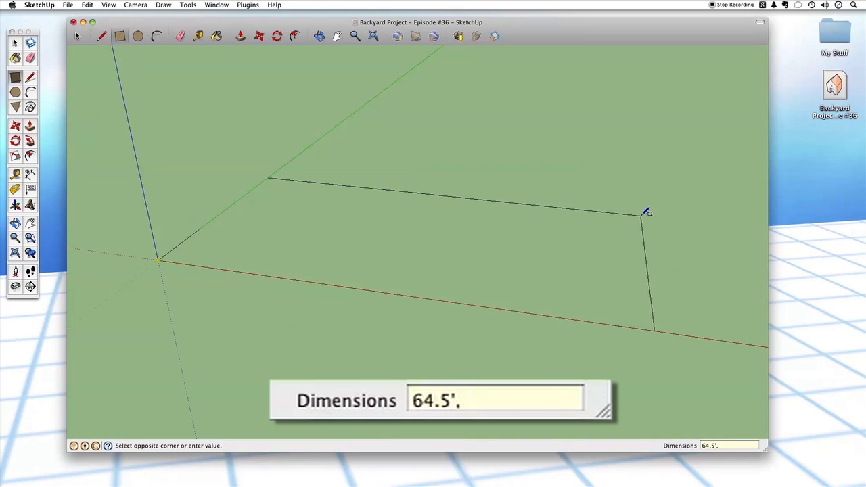
pyautogui.write('38')
pyautogui.press('Return')
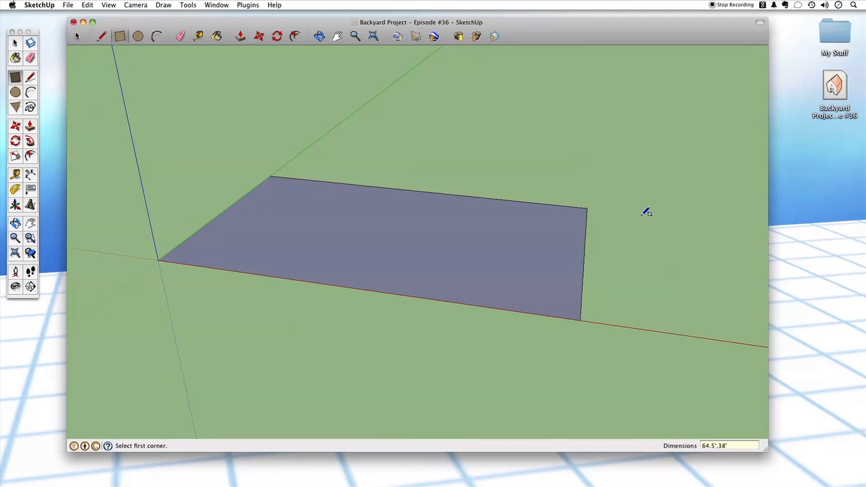
# - Reverse the ground rectangle's face so its front side points up, and deselect it
pyautogui.press('space')
pyautogui.press('super+1')
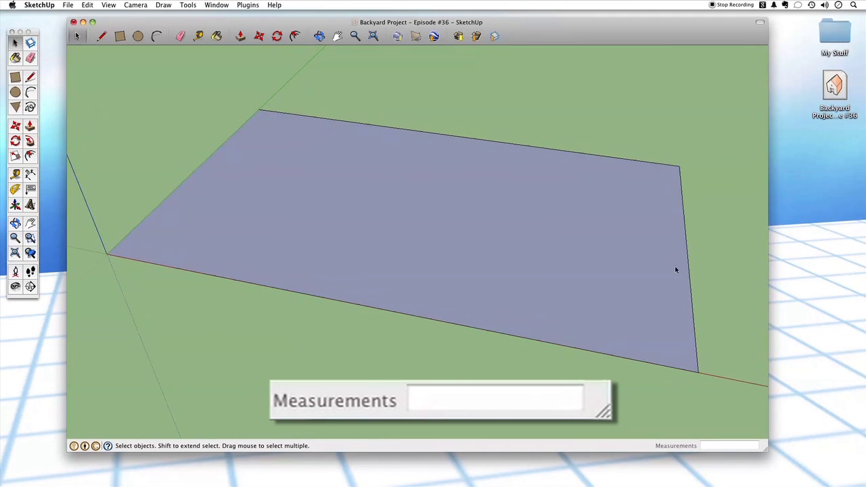
pyautogui.rightClick(418, 218)
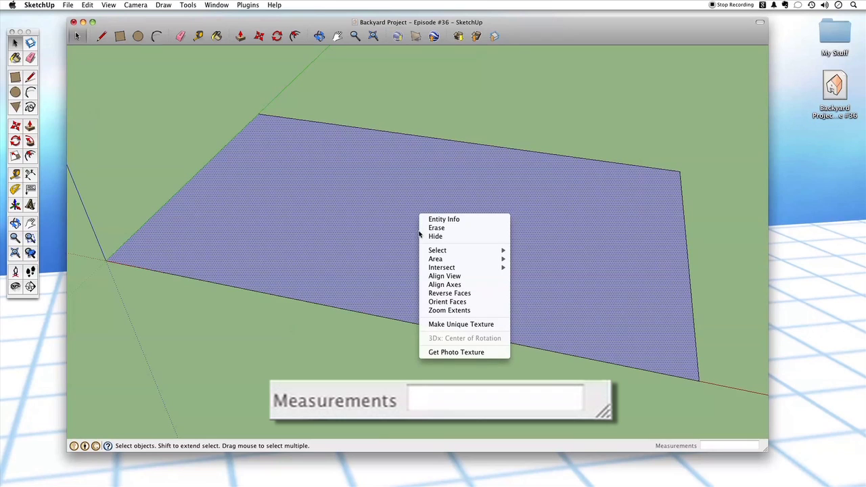
pyautogui.click(418, 294)
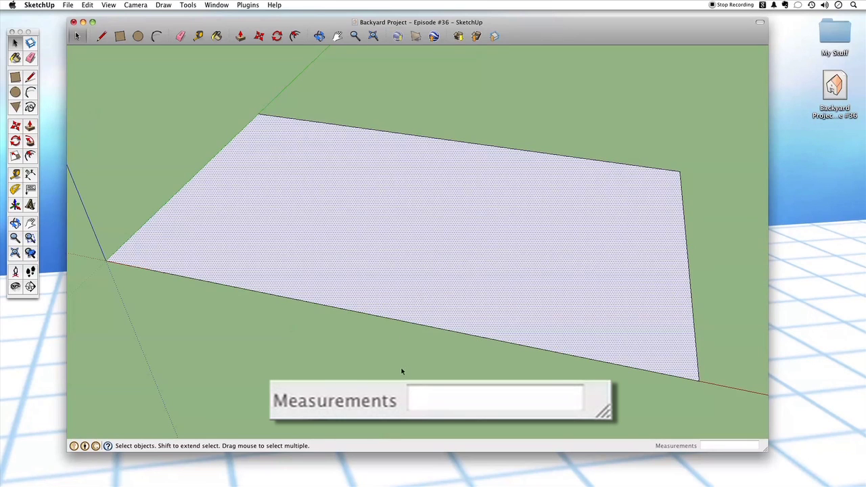
pyautogui.click(403, 369)
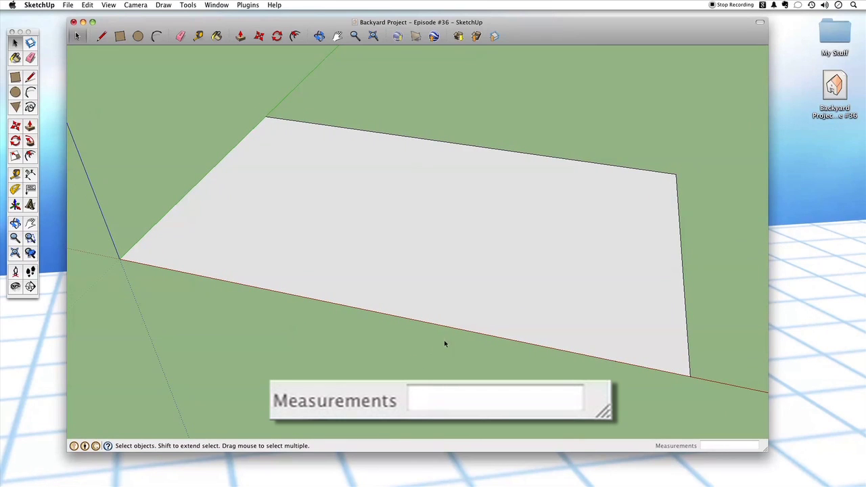
# - Inspect the ground rectangle from several angles, including its edges and the corner at the origin
pyautogui.scroll(-1, 405, 333)
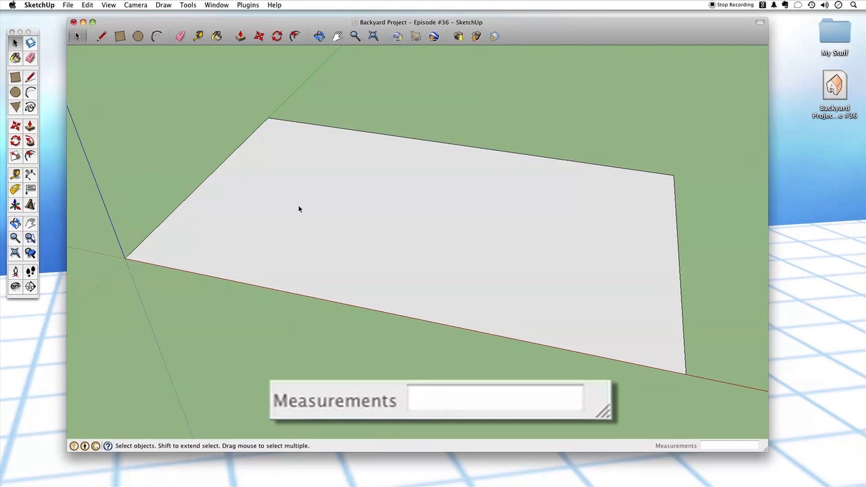
pyautogui.moveTo(477, 187); pyautogui.dragTo(472, 199, button='middle')
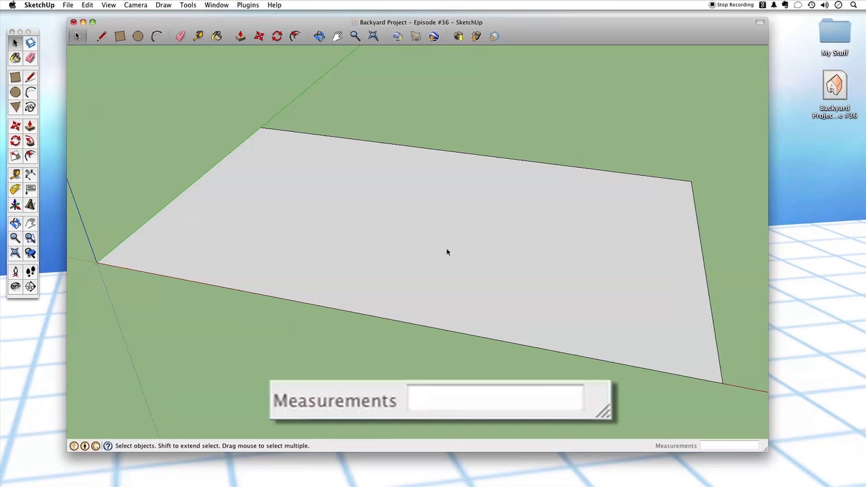
pyautogui.moveTo(352, 267)
pyautogui.mouseDown(button='middle')
pyautogui.moveTo(315, 268)
pyautogui.moveTo(305, 275)
pyautogui.moveTo(312, 295)
pyautogui.mouseUp(button='middle')
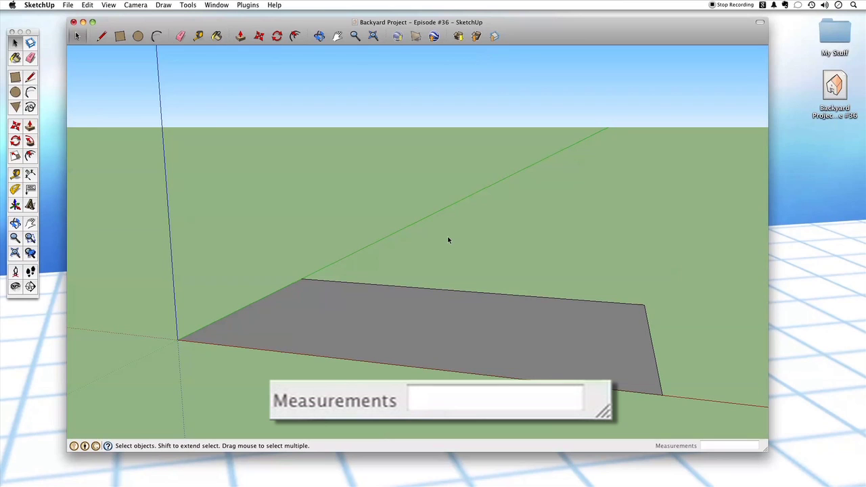
pyautogui.moveTo(447, 239); pyautogui.dragTo(420, 300, button='middle')
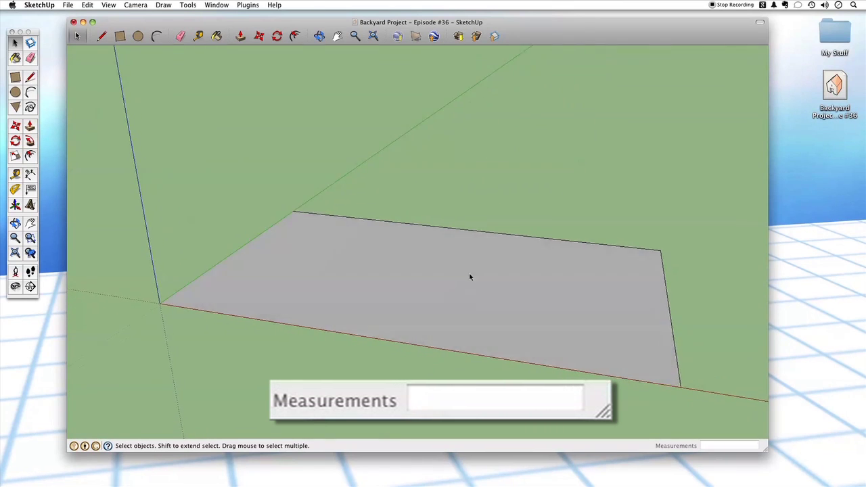
pyautogui.click(464, 335)
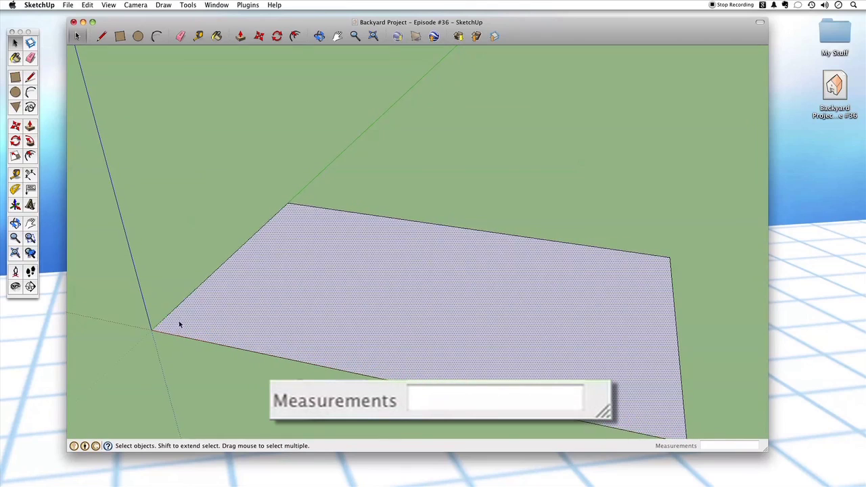
pyautogui.moveTo(535, 351); pyautogui.dragTo(514, 363, button='middle')
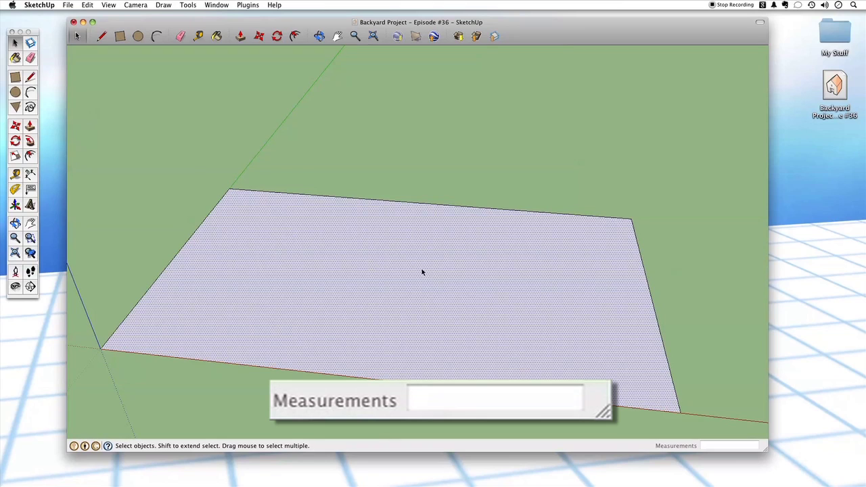
pyautogui.click(533, 168)
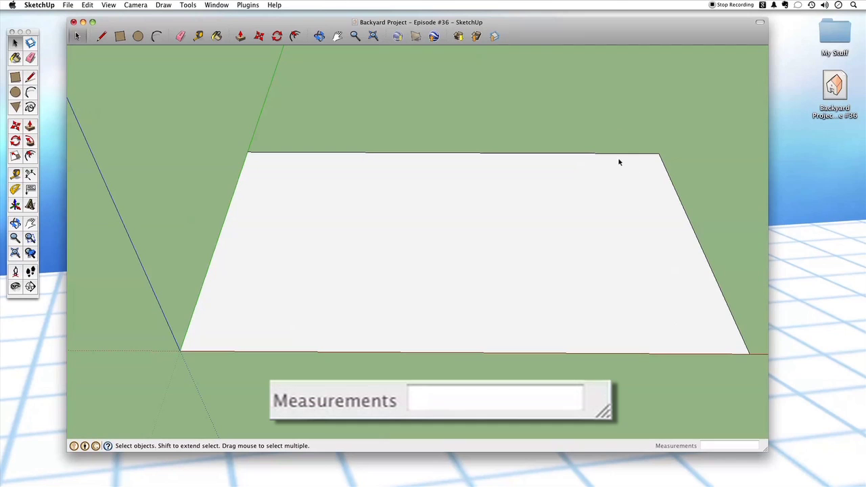
pyautogui.moveTo(618, 162); pyautogui.dragTo(408, 275, button='middle')
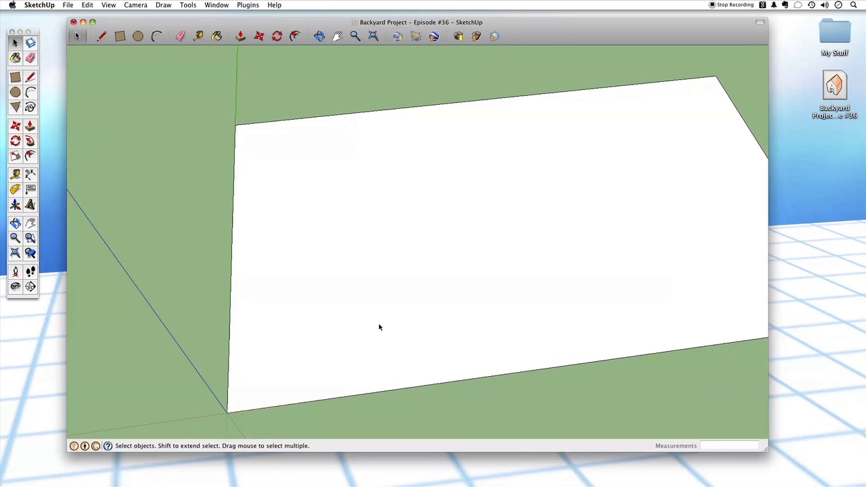
pyautogui.scroll(3, 489, 379)
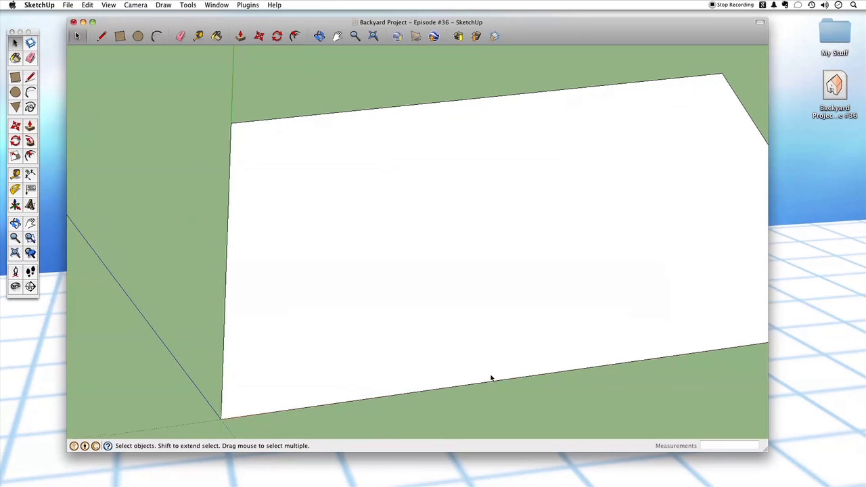
pyautogui.moveTo(489, 379); pyautogui.dragTo(320, 339, button='middle')
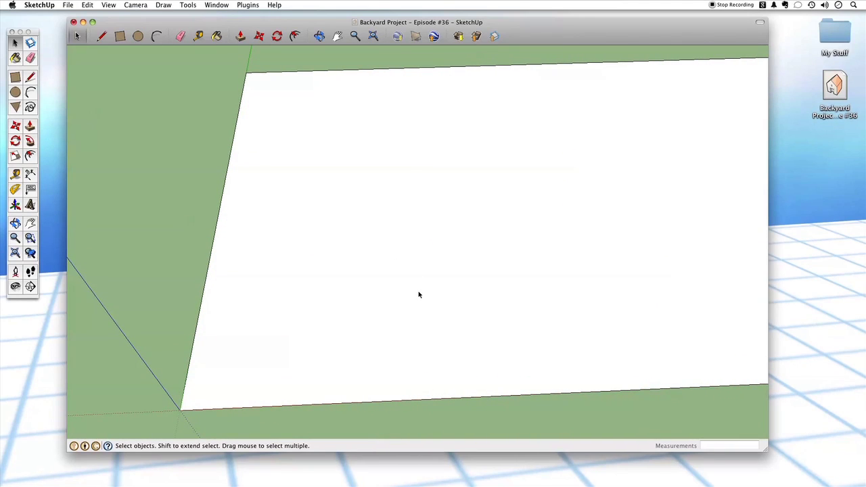
pyautogui.moveTo(423, 291)
pyautogui.mouseDown(button='middle')
pyautogui.moveTo(428, 299)
pyautogui.moveTo(389, 248)
pyautogui.moveTo(395, 226)
pyautogui.moveTo(402, 259)
pyautogui.moveTo(309, 224)
pyautogui.moveTo(427, 218)
pyautogui.mouseUp(button='middle')
pyautogui.click(428, 217)
pyautogui.click(401, 377)
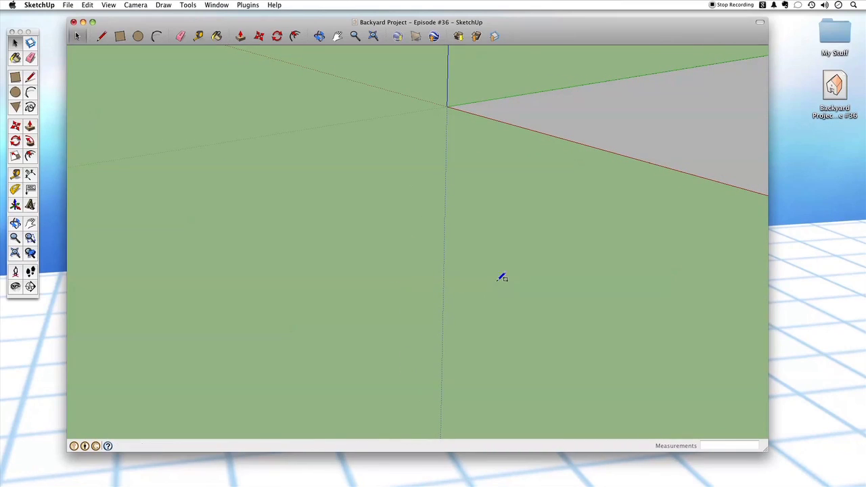
# - Draw a small rectangle on the empty ground outside the yard rectangle, near the origin
pyautogui.press('r')
pyautogui.click(380, 309)
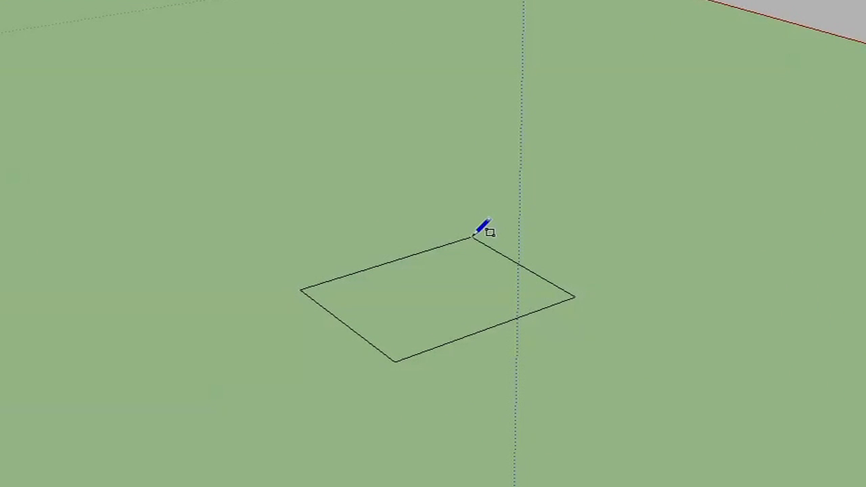
pyautogui.click(473, 237)
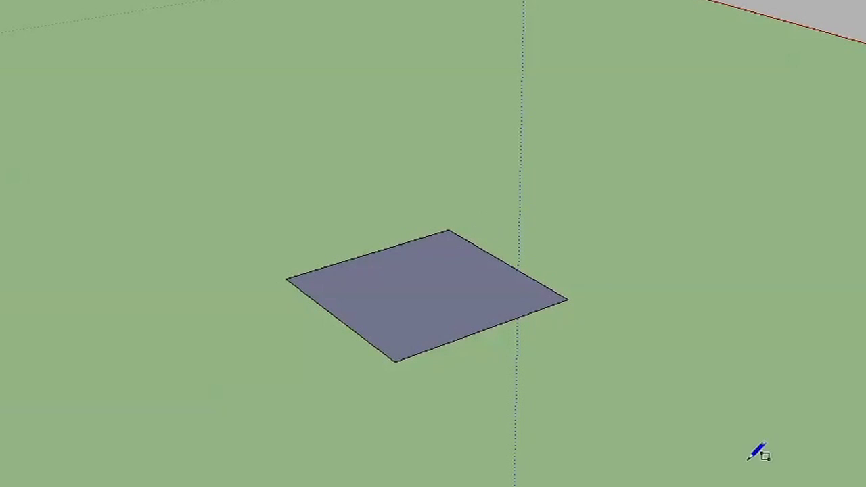
# - Push/Pull the small rectangle upward into a thin slab
pyautogui.press('p')
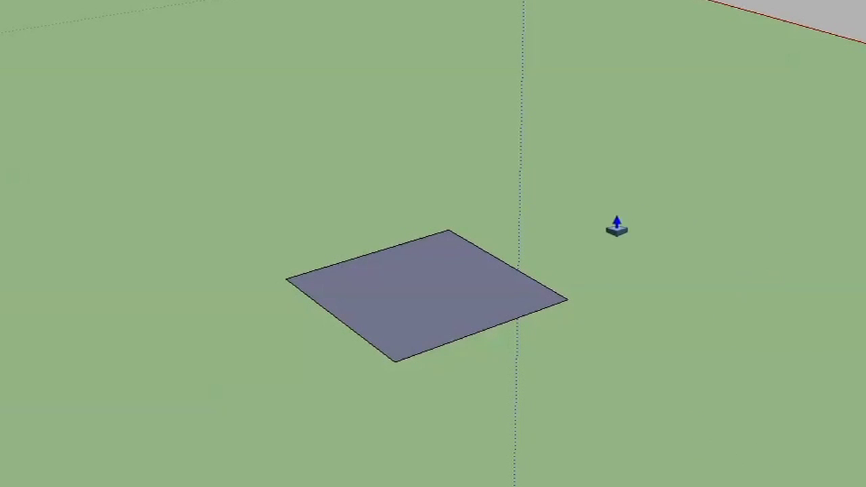
pyautogui.scroll(2, 476, 296)
pyautogui.click(474, 279)
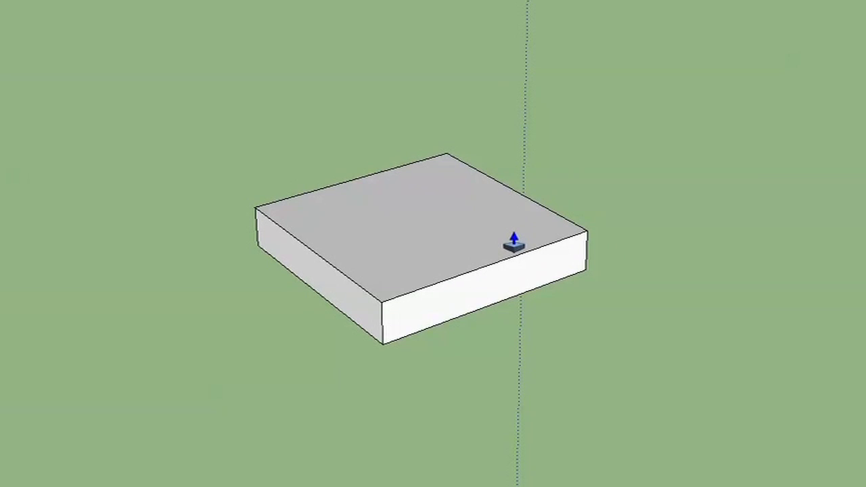
pyautogui.press('Return')
pyautogui.press('space')
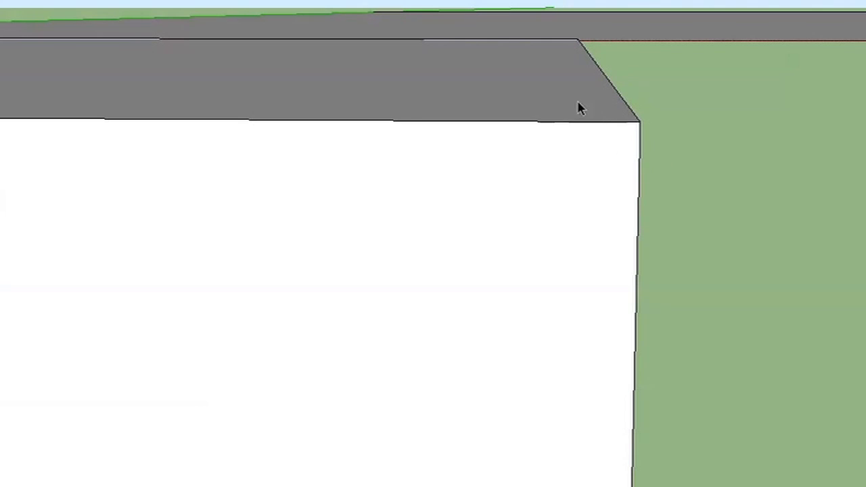
# - Place two Tape Measure guides on the slab's front face, slightly inset from its upper edge and its adjacent vertical edge
pyautogui.press('t')
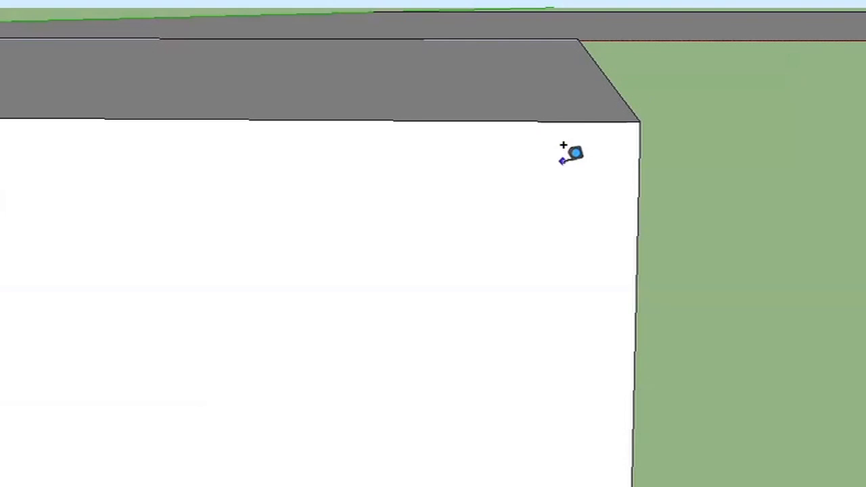
pyautogui.click(525, 119)
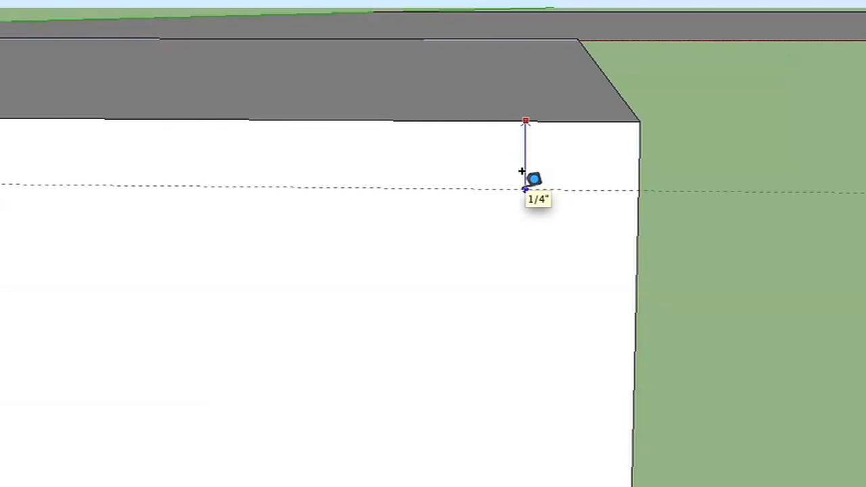
pyautogui.press('Return')
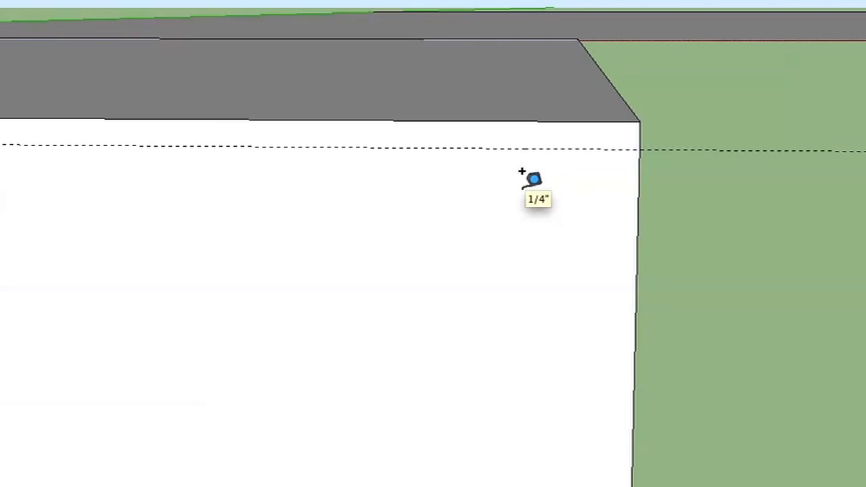
pyautogui.click(638, 176)
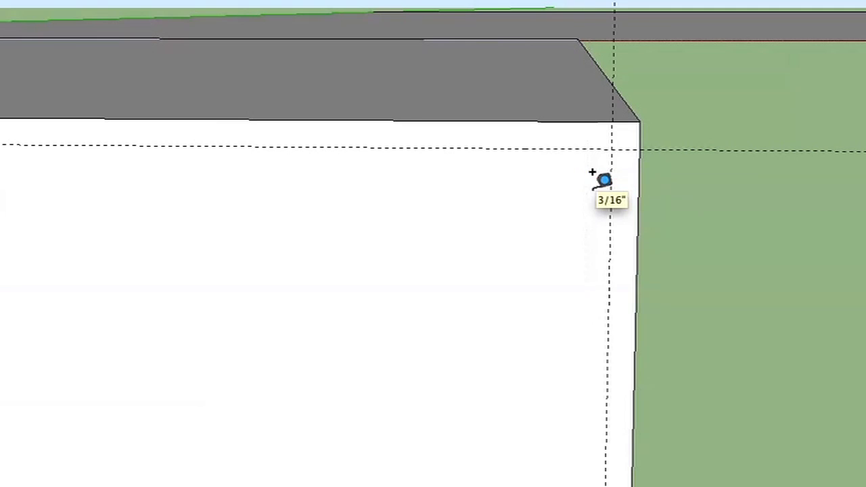
# - Draw a diagonal line across the slab face's upper corner between the points where the guides meet its edges, and select the larger face
pyautogui.moveTo(591, 171)
pyautogui.keyDown('shift'); pyautogui.mouseDown(button='middle')
pyautogui.moveTo(753, 299)
pyautogui.moveTo(741, 331)
pyautogui.mouseUp(button='middle'); pyautogui.keyUp('shift')
pyautogui.scroll(4, 737, 335)
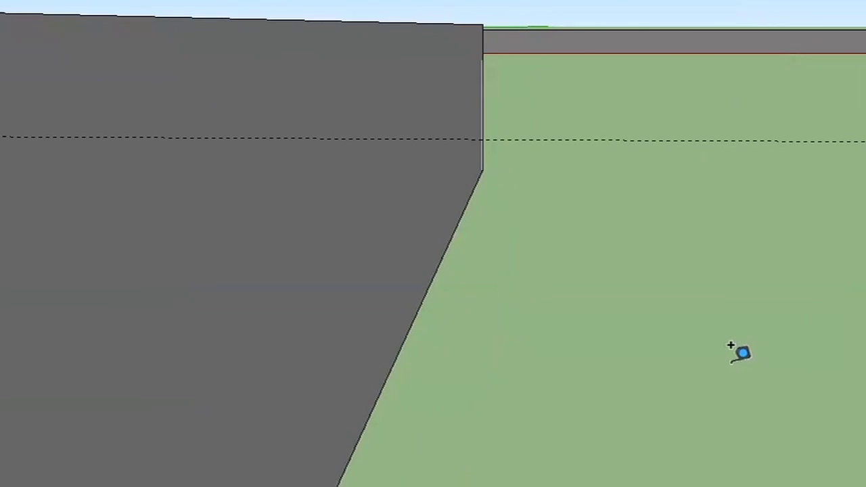
pyautogui.scroll(-2, 729, 346)
pyautogui.scroll(-1, 737, 353)
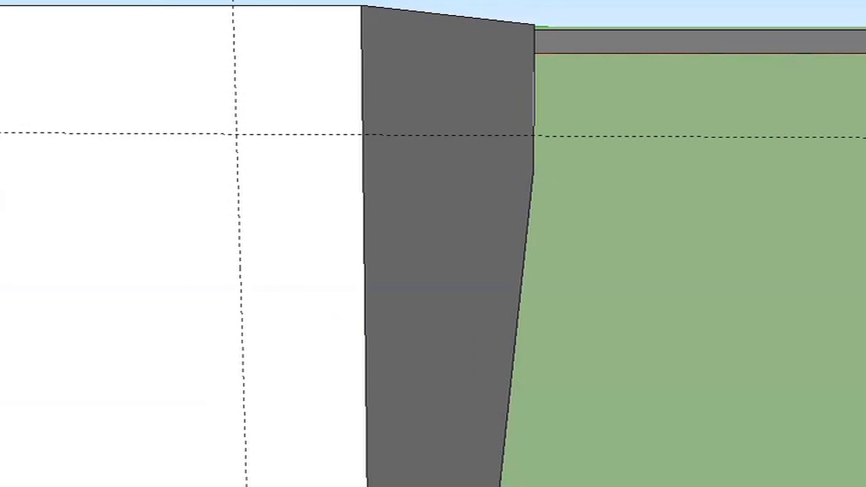
pyautogui.press('l')
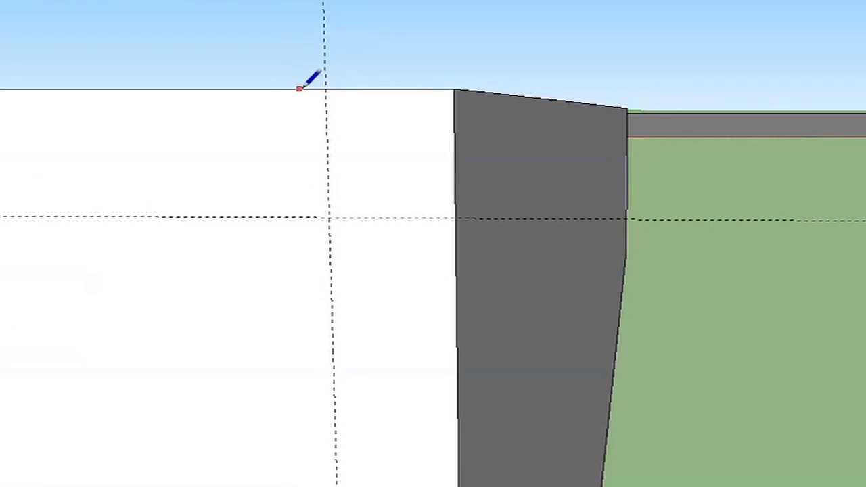
pyautogui.click(325, 88)
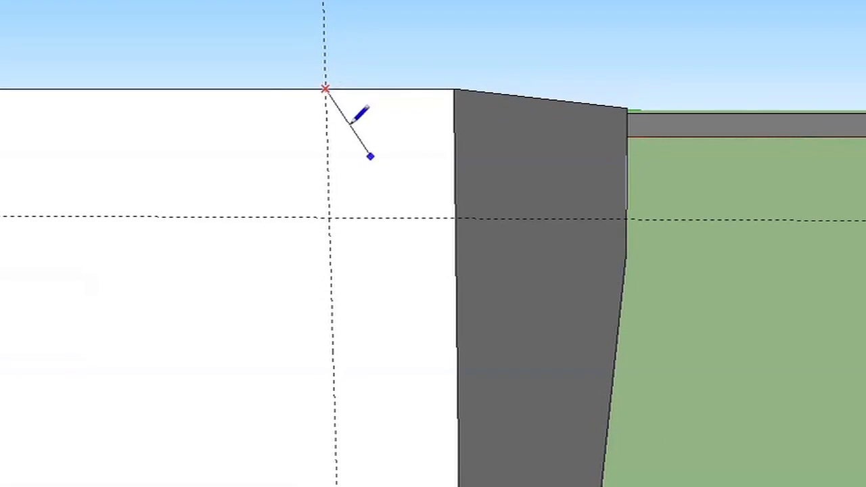
pyautogui.click(457, 217)
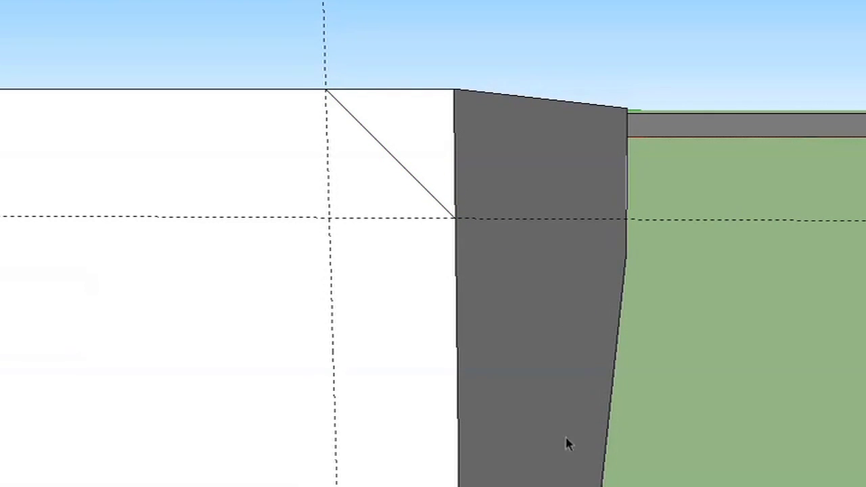
pyautogui.click(332, 242)
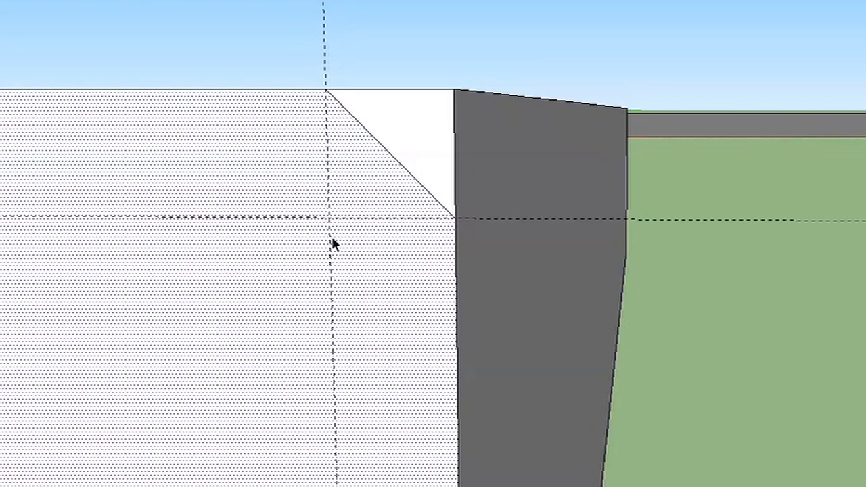
# - Delete the vertical and horizontal guides crossing the slab's front face near the corner diagonal
pyautogui.click(331, 247)
pyautogui.press('Delete')
pyautogui.click(342, 218)
pyautogui.press('Delete')
# - Try Push/Pull on the small triangle at the slab's upper corner and undo it
pyautogui.moveTo(855, 313); pyautogui.dragTo(663, 310, button='middle')
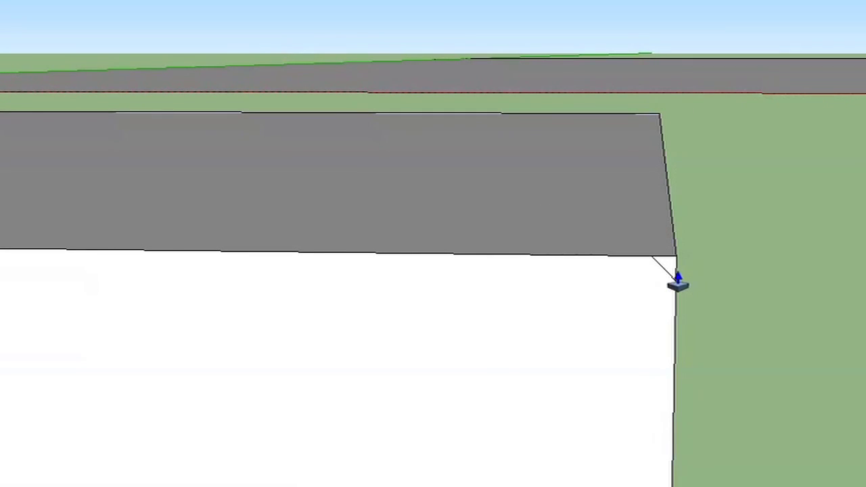
pyautogui.moveTo(667, 253); pyautogui.dragTo(608, 343, button='middle')
pyautogui.hotkey('ctrl', 'z')
pyautogui.hotkey('ctrl', 'z')
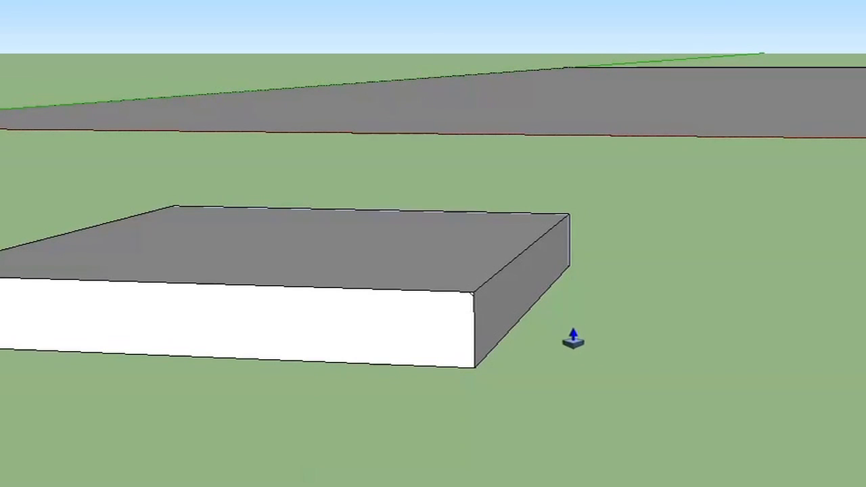
pyautogui.moveTo(532, 305)
pyautogui.mouseDown(button='middle')
pyautogui.moveTo(473, 290)
pyautogui.moveTo(271, 435)
pyautogui.moveTo(543, 481)
pyautogui.moveTo(419, 379)
pyautogui.moveTo(471, 418)
pyautogui.moveTo(468, 428)
pyautogui.mouseUp(button='middle')
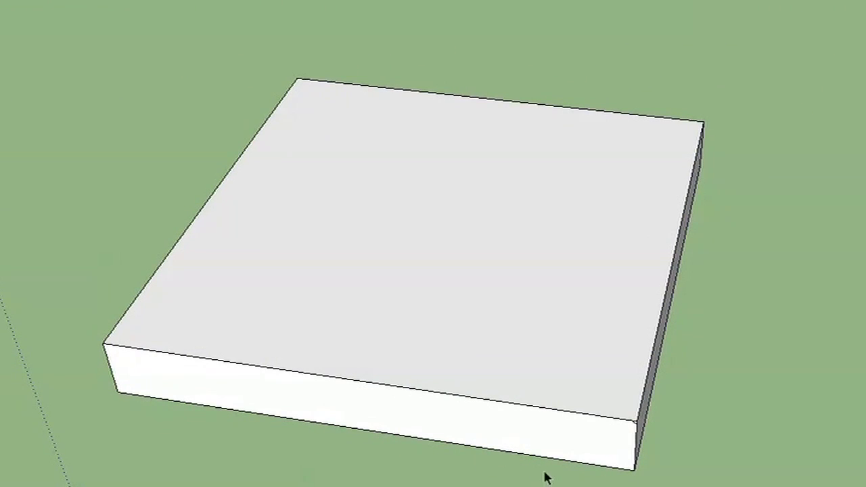
# - Select the four edges around the slab's top face as the path for the corner profile
pyautogui.scroll(6, 566, 478)
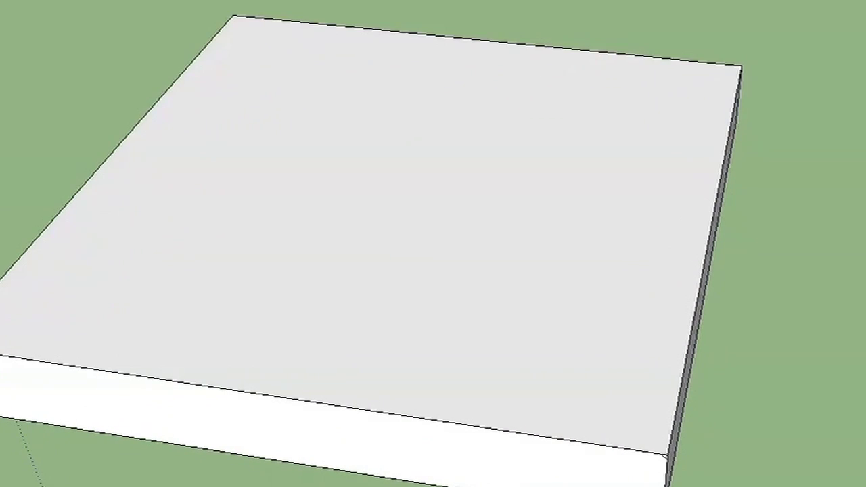
pyautogui.scroll(6, 567, 478)
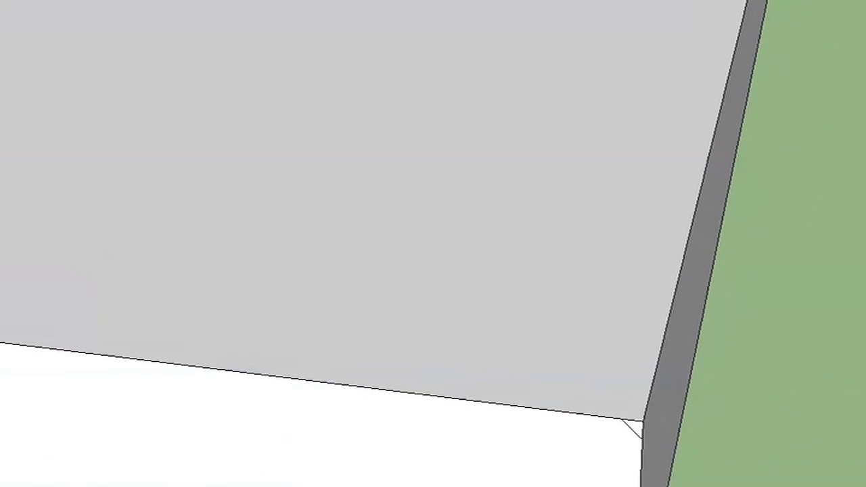
pyautogui.scroll(1, 567, 479)
pyautogui.keyDown('shift'); pyautogui.moveTo(490, 486); pyautogui.dragTo(539, 486, button='middle'); pyautogui.keyUp('shift')
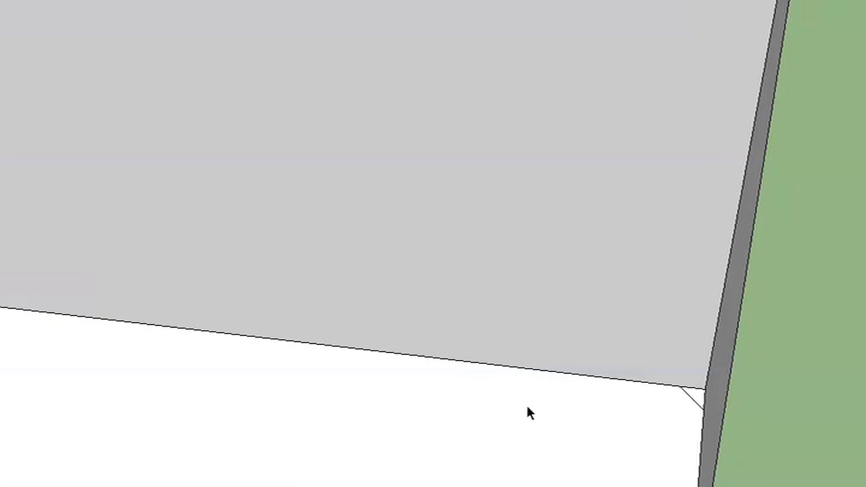
pyautogui.scroll(-6, 520, 428)
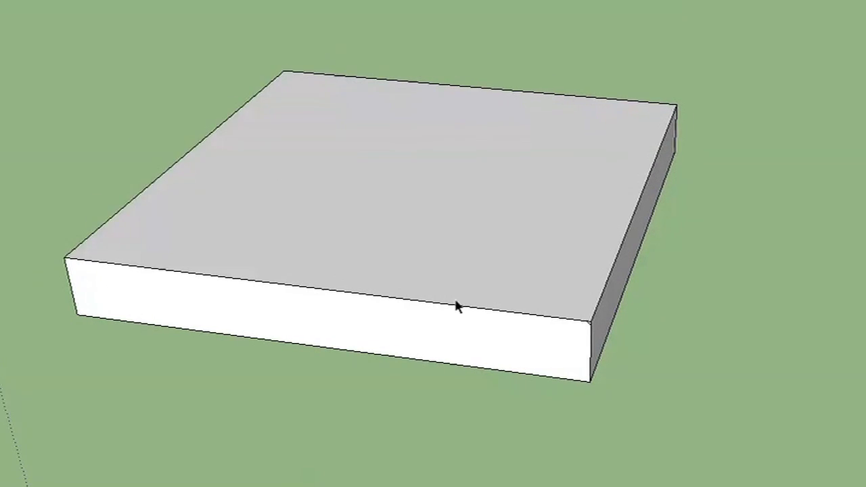
pyautogui.scroll(8, 480, 309)
pyautogui.doubleClick(510, 401)
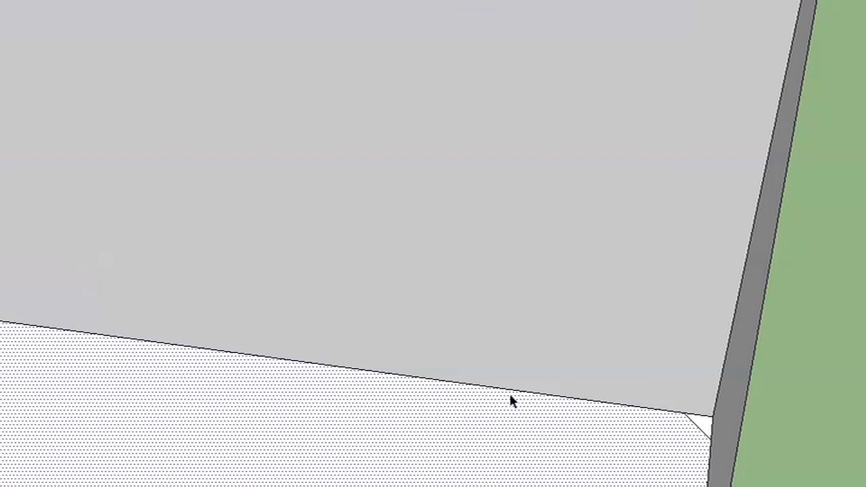
pyautogui.moveTo(851, 415); pyautogui.dragTo(691, 375, button='middle')
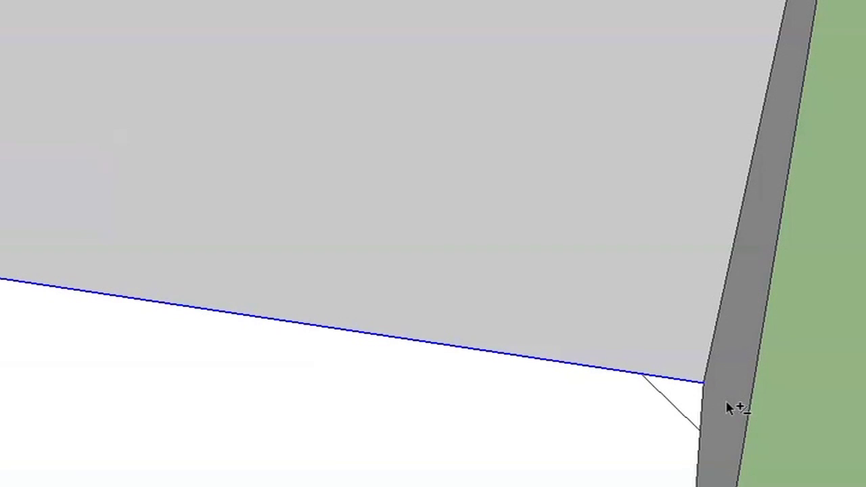
pyautogui.keyDown('shift'); pyautogui.click(714, 353); pyautogui.keyUp('shift')
pyautogui.scroll(-5, 710, 345)
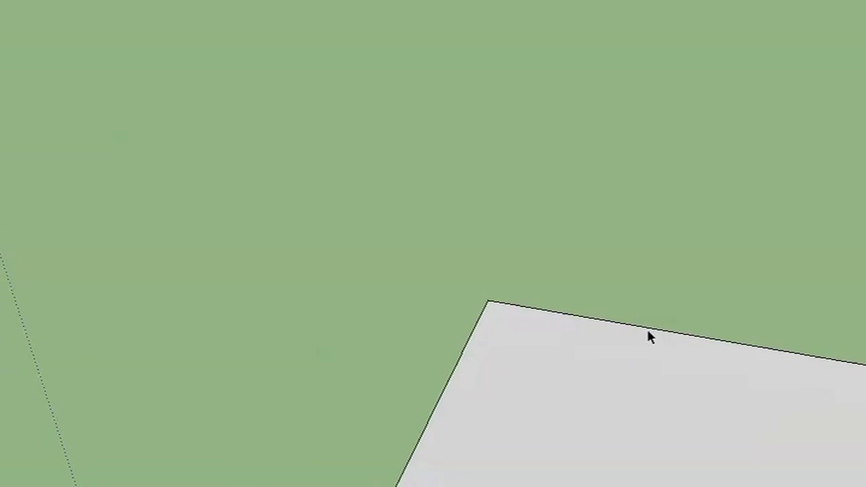
pyautogui.keyDown('shift'); pyautogui.click(556, 316); pyautogui.keyUp('shift')
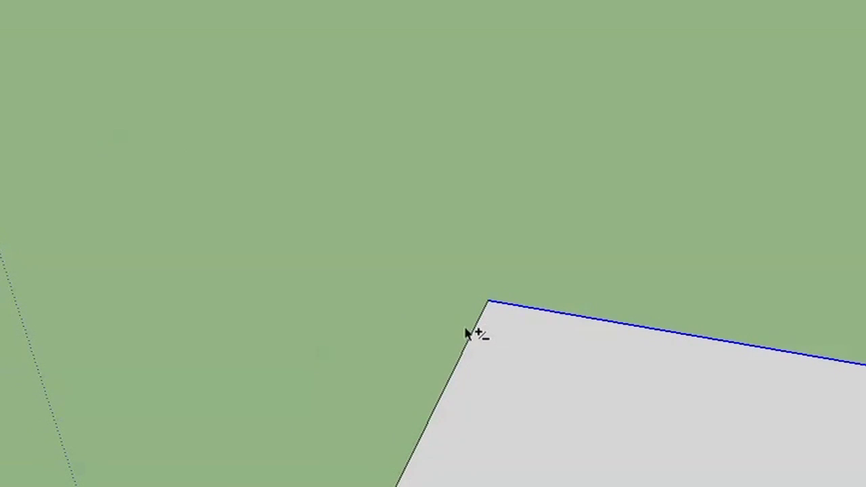
pyautogui.keyDown('shift'); pyautogui.click(473, 332); pyautogui.keyUp('shift')
pyautogui.scroll(-6, 491, 272)
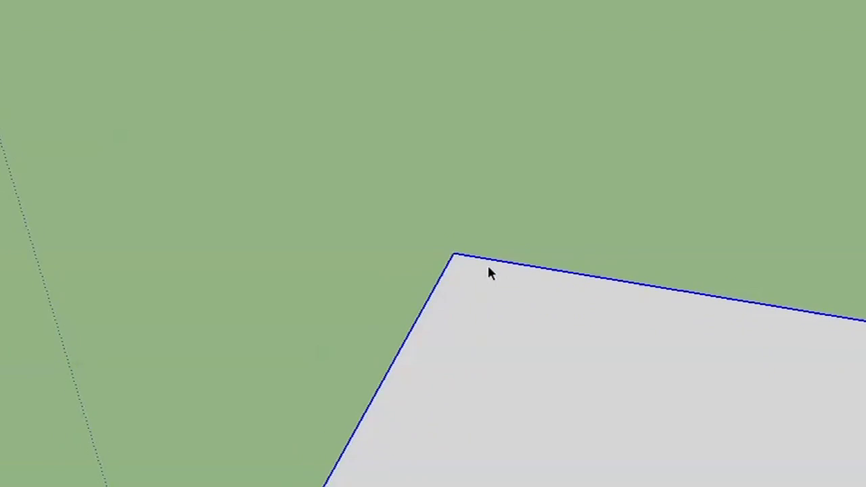
pyautogui.scroll(3, 447, 221)
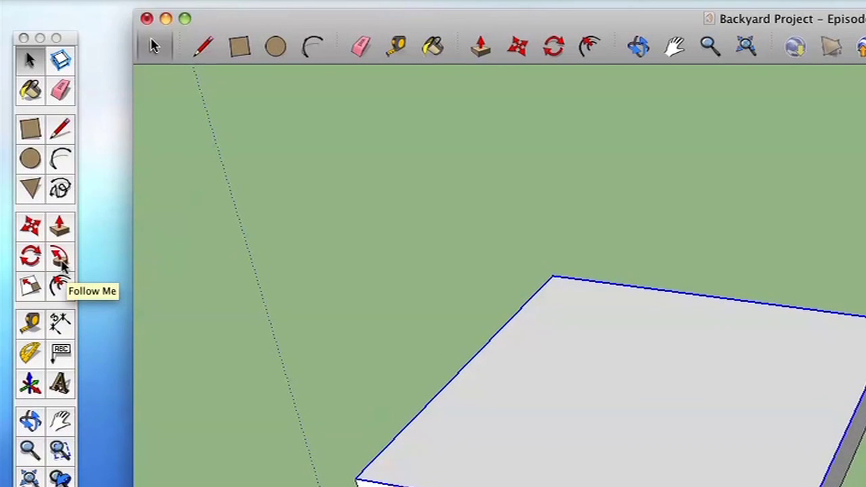
# - Use Follow Me on the small corner triangle to cut a chamfer along the slab's selected top edges
pyautogui.click(60, 258)
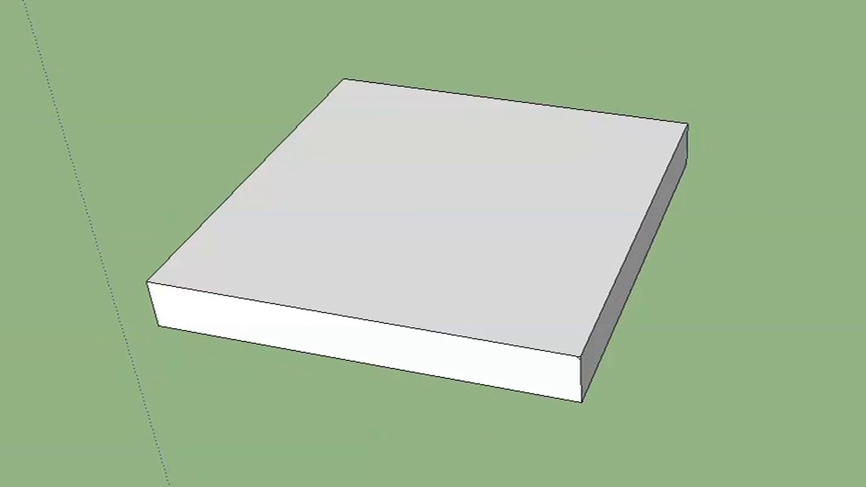
pyautogui.scroll(4, 783, 411)
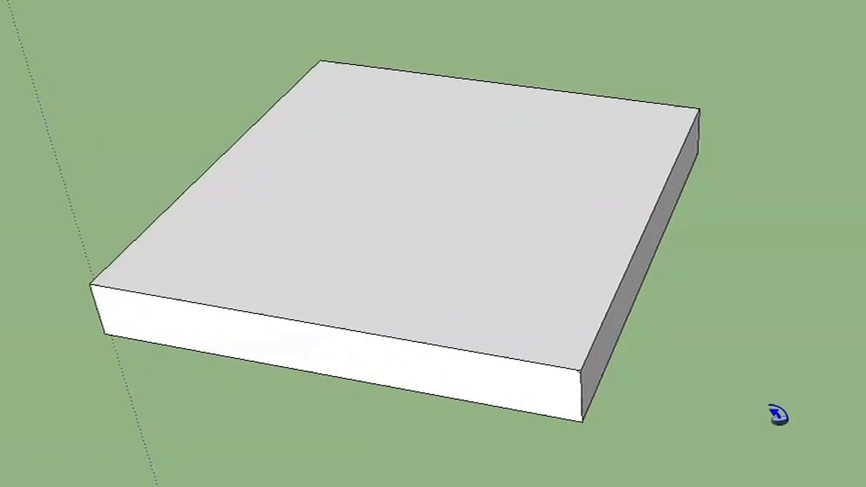
pyautogui.scroll(4, 778, 414)
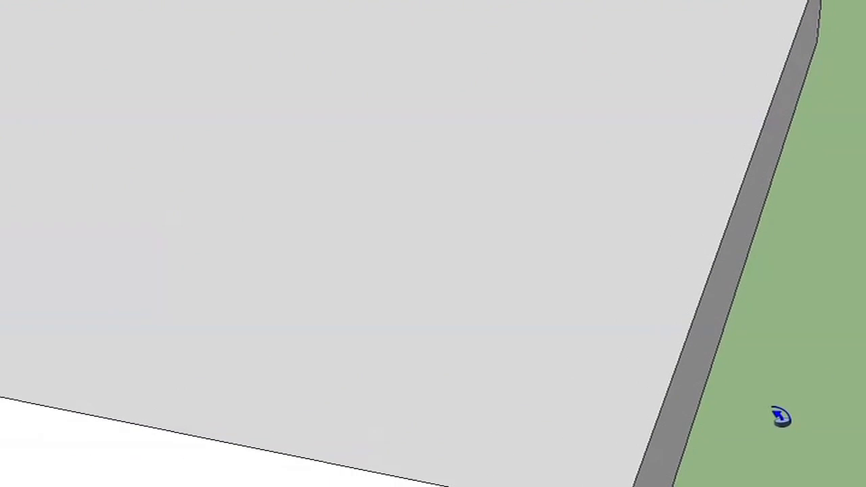
pyautogui.scroll(4, 792, 420)
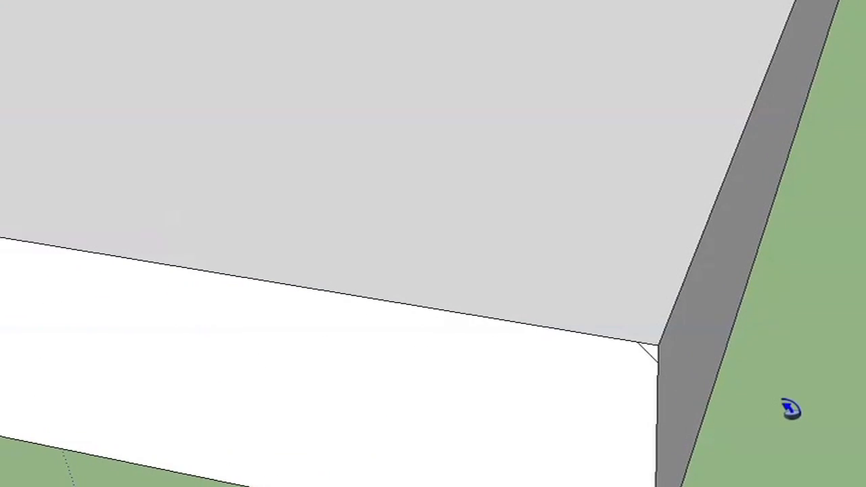
pyautogui.scroll(4, 792, 409)
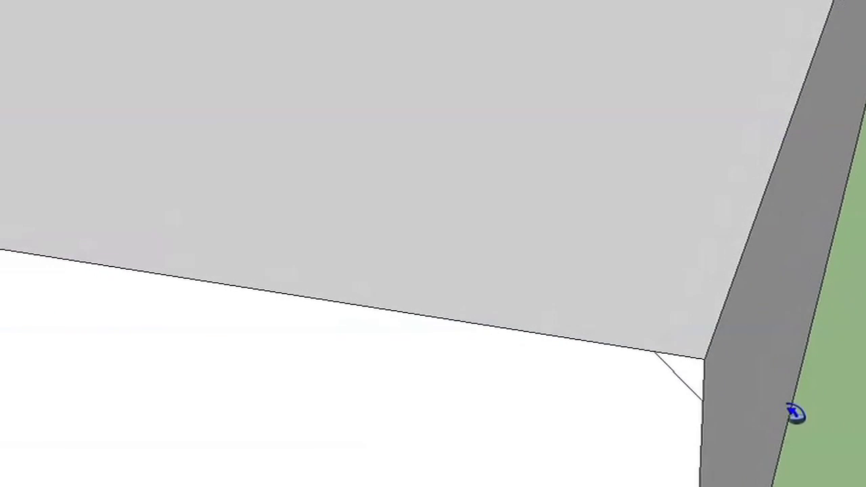
pyautogui.scroll(-4, 757, 418)
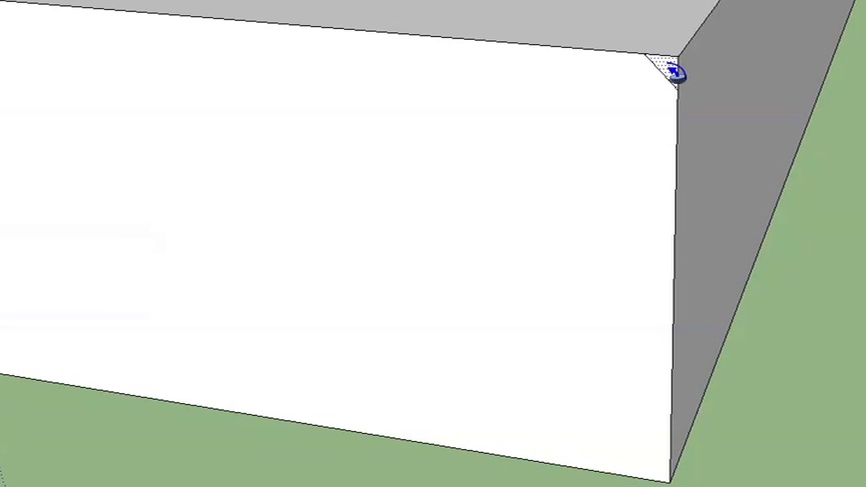
pyautogui.click(670, 69)
pyautogui.scroll(-5, 845, 365)
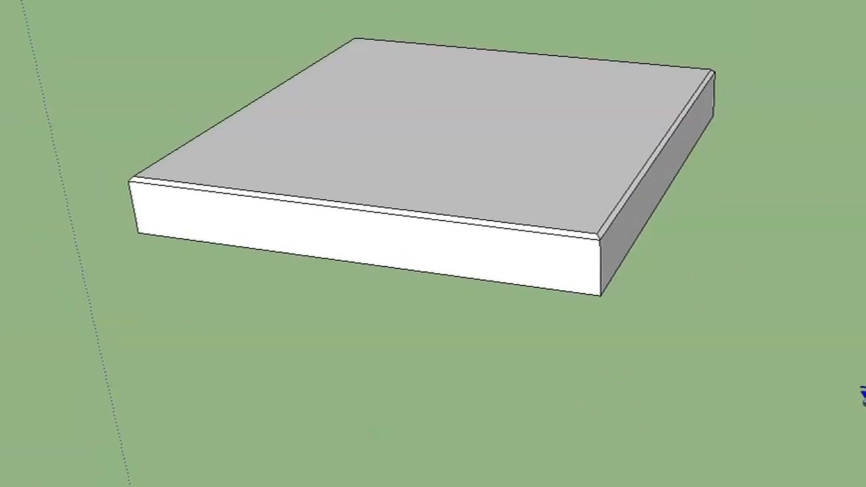
pyautogui.scroll(6, 863, 395)
pyautogui.moveTo(861, 409)
pyautogui.mouseDown(button='middle')
pyautogui.moveTo(446, 406)
pyautogui.moveTo(865, 411)
pyautogui.moveTo(836, 345)
pyautogui.moveTo(795, 308)
pyautogui.mouseUp(button='middle')
pyautogui.scroll(-4, 433, 244)
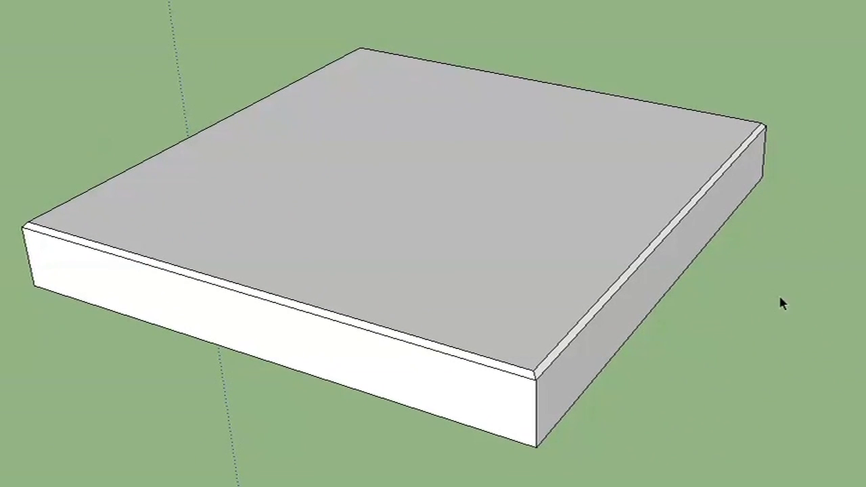
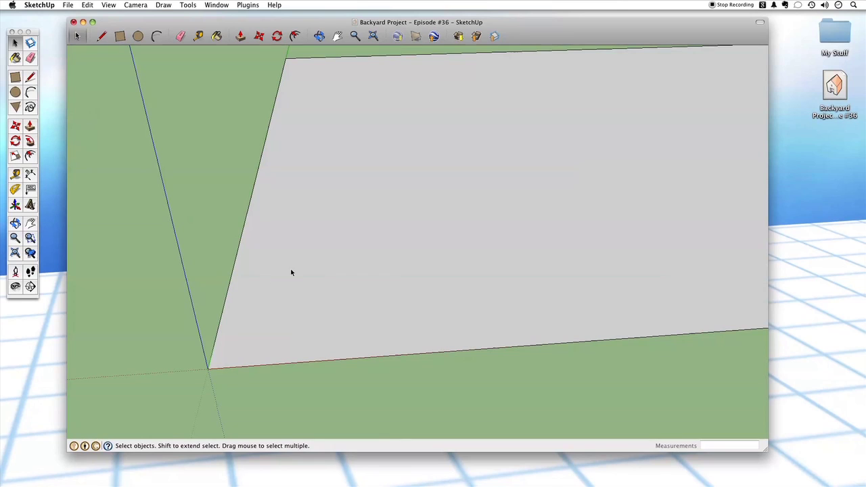
# - Place two Tape Measure guides on the yard rectangle, offset inward from its green-axis and red-axis edges so they cross near the origin
pyautogui.press('t')
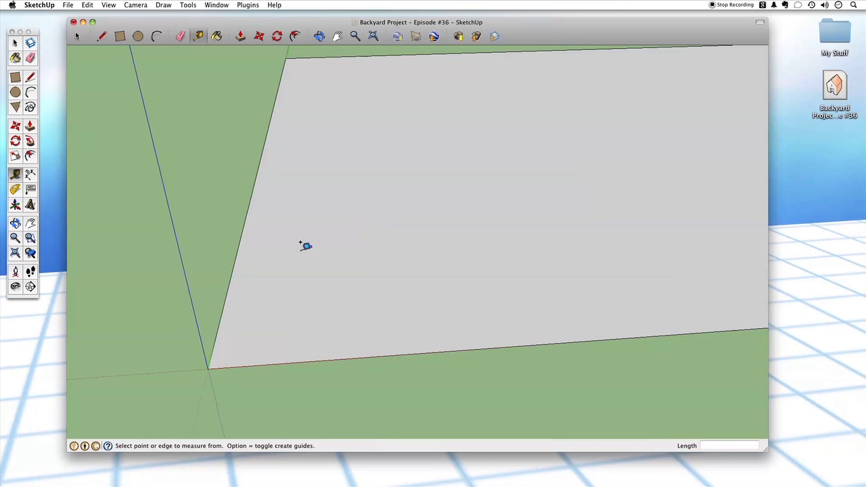
pyautogui.click(239, 248)
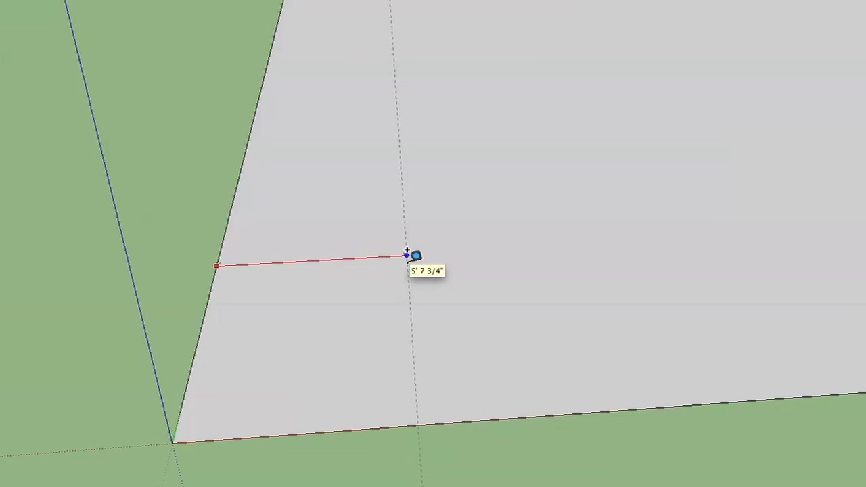
pyautogui.click(407, 254)
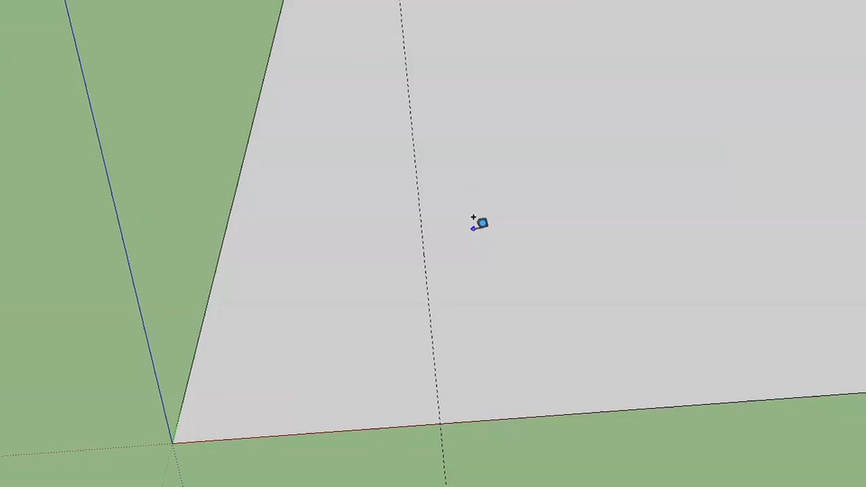
pyautogui.moveTo(443, 291); pyautogui.dragTo(464, 372, button='middle')
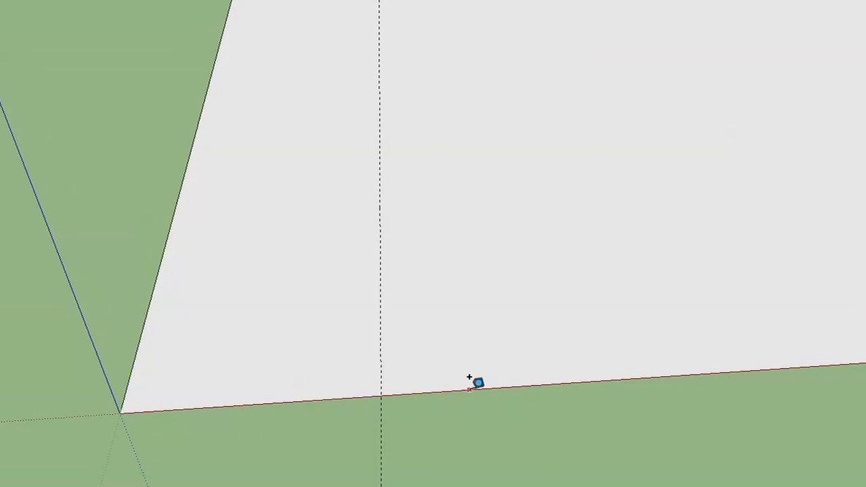
pyautogui.click(467, 389)
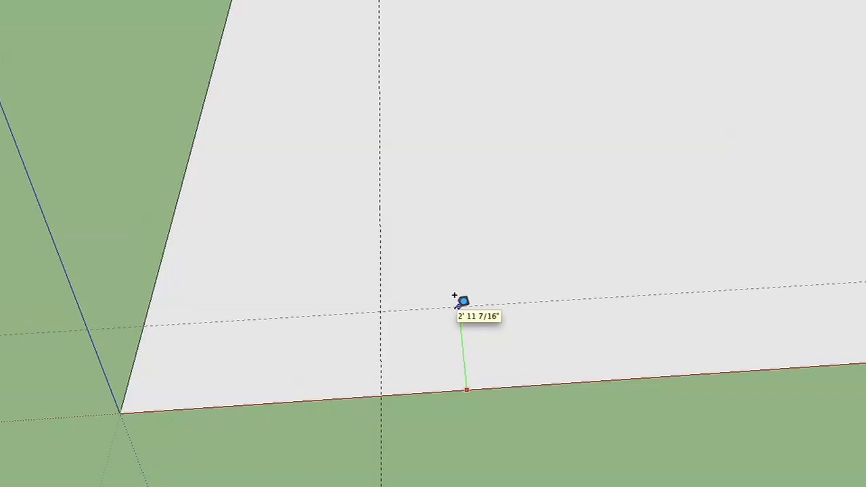
pyautogui.press('Return')
pyautogui.press('space')
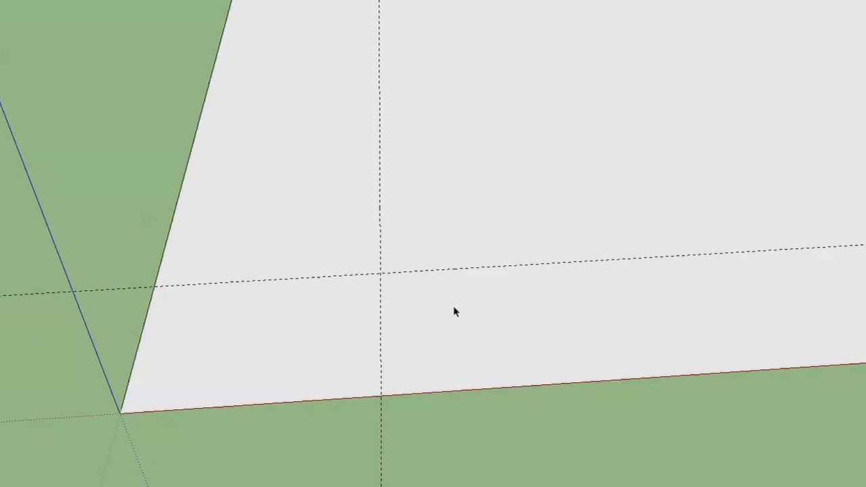
# - Move the slab by its bottom front corner onto the intersection of the two guides on the yard rectangle
pyautogui.moveTo(570, 426)
pyautogui.mouseDown(button='middle')
pyautogui.moveTo(570, 446)
pyautogui.moveTo(426, 360)
pyautogui.mouseUp(button='middle')
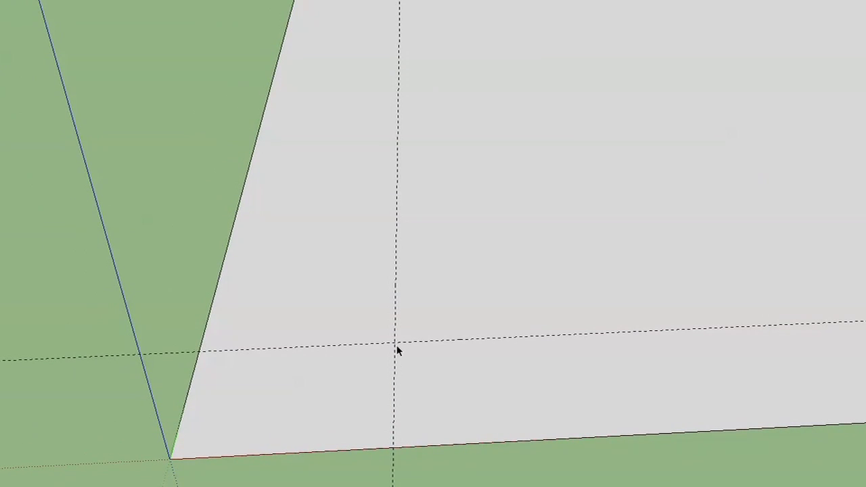
pyautogui.scroll(4, 394, 342)
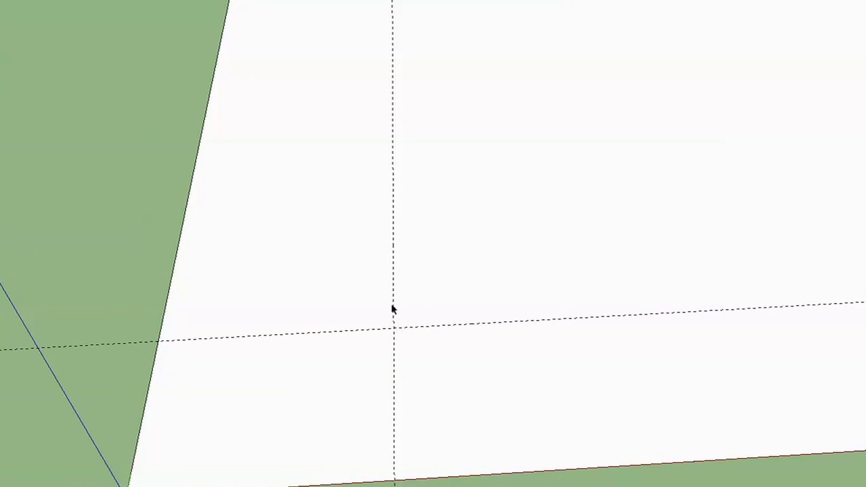
pyautogui.scroll(-2, 399, 329)
pyautogui.moveTo(808, 90)
pyautogui.mouseDown(button='middle')
pyautogui.moveTo(467, 448)
pyautogui.moveTo(472, 438)
pyautogui.mouseUp(button='middle')
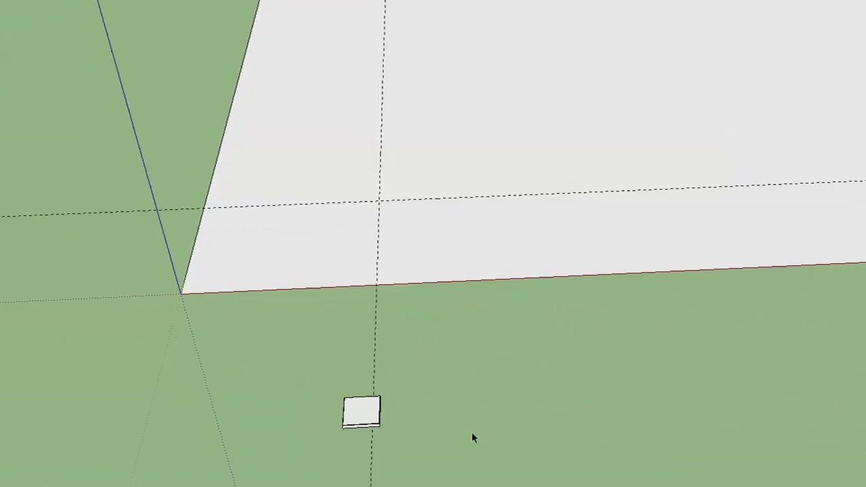
pyautogui.click(473, 350)
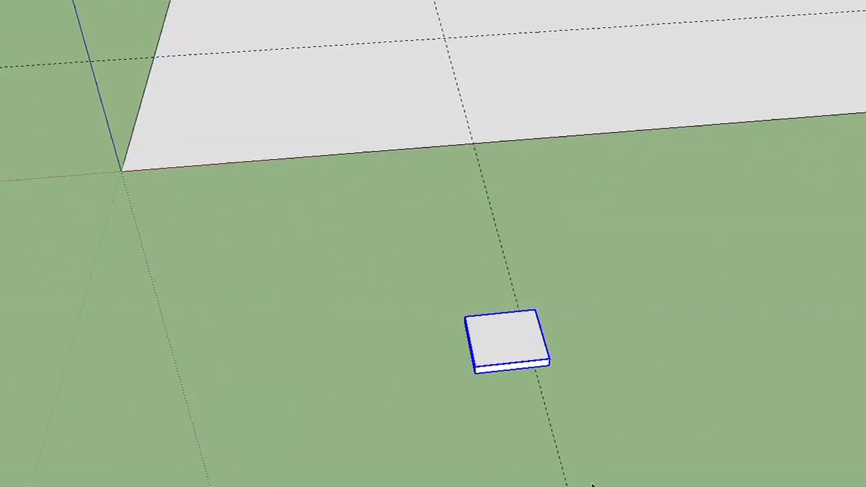
pyautogui.scroll(8, 591, 484)
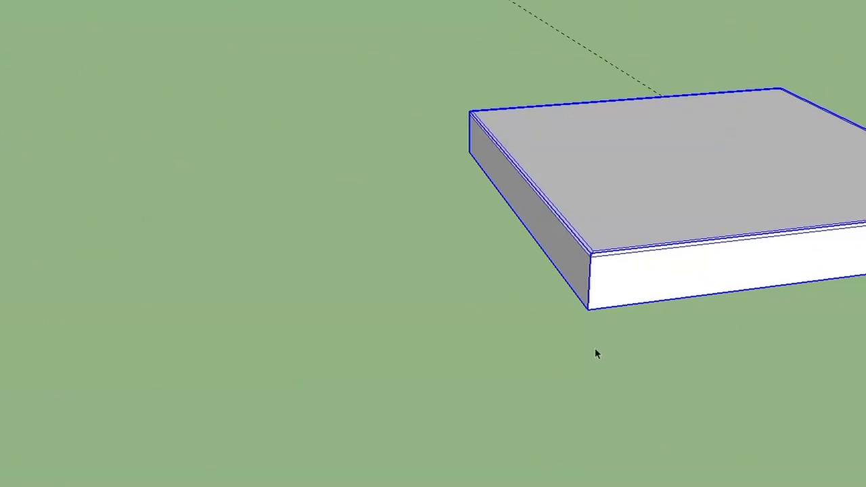
pyautogui.press('m')
pyautogui.scroll(-6, 582, 301)
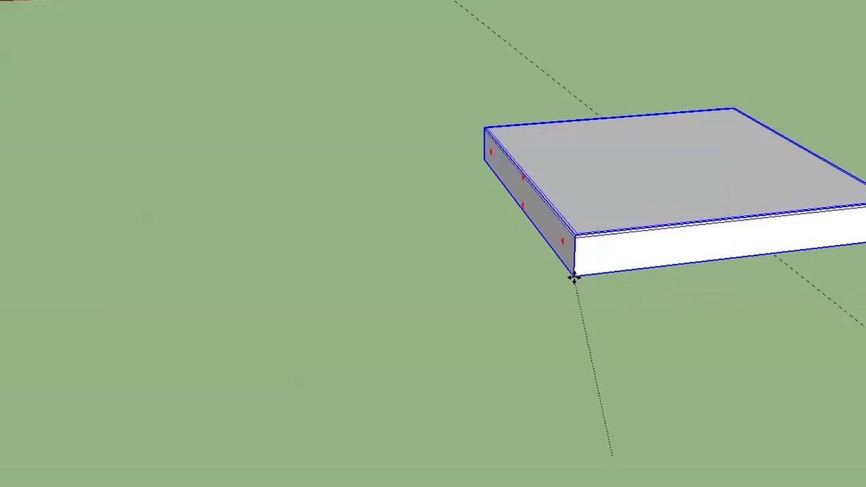
pyautogui.moveTo(561, 279); pyautogui.dragTo(560, 286, button='middle')
pyautogui.scroll(5, 532, 284)
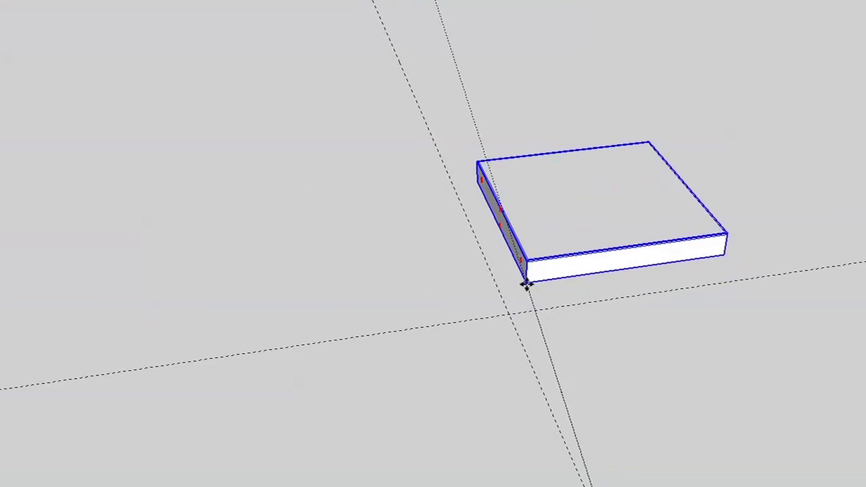
pyautogui.scroll(6, 531, 294)
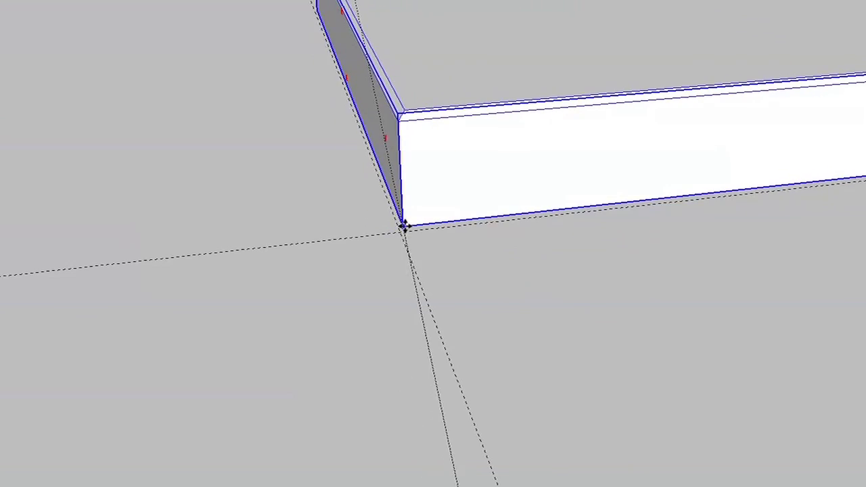
pyautogui.scroll(3, 588, 185)
pyautogui.scroll(-5, 583, 189)
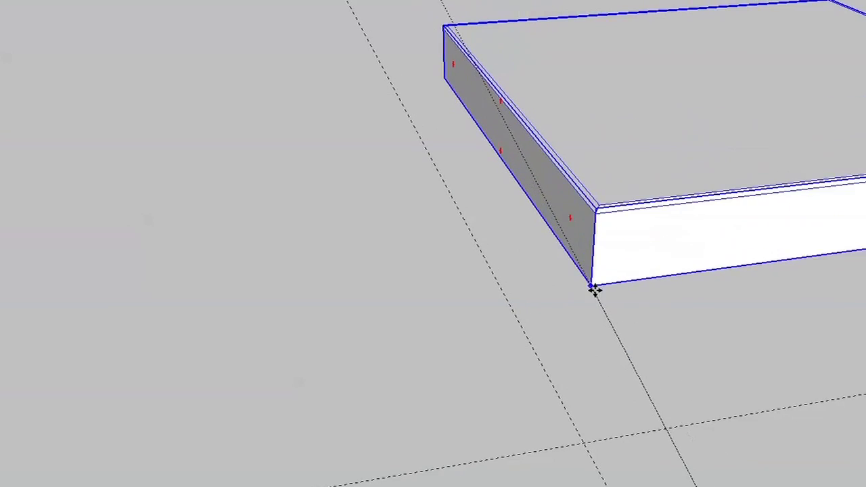
pyautogui.scroll(-2, 569, 297)
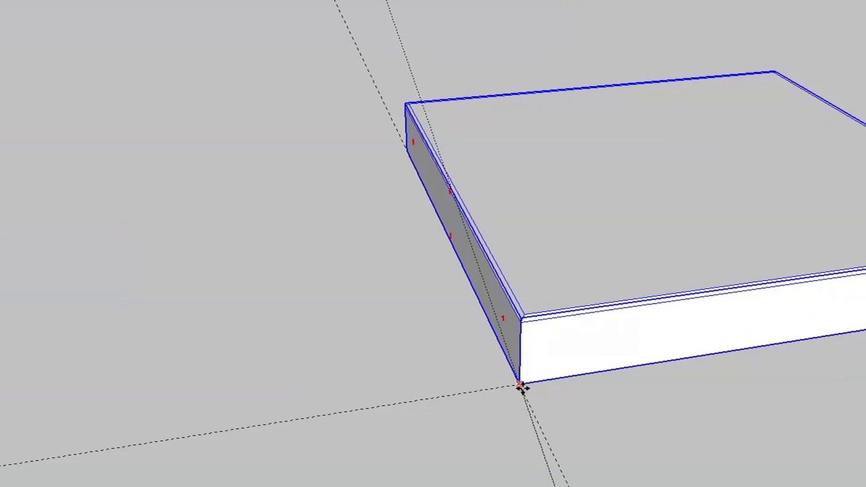
pyautogui.click(519, 383)
pyautogui.scroll(-6, 555, 426)
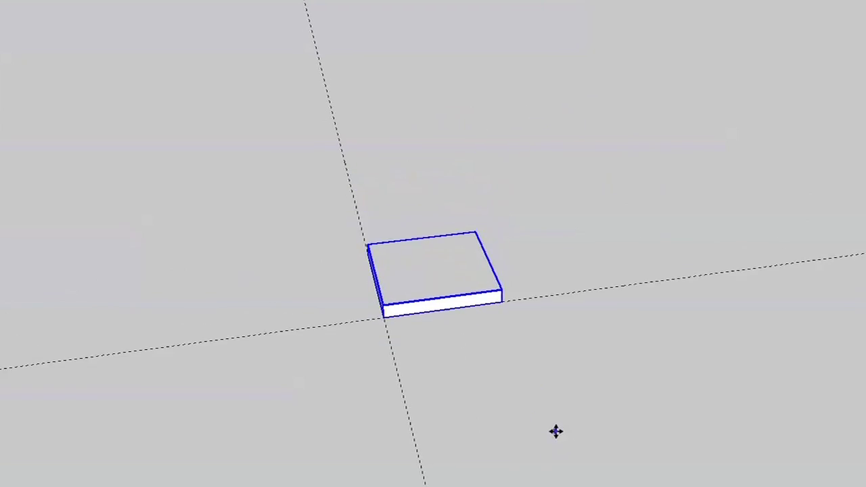
# - Delete both construction guides that cross at the slab's corner
pyautogui.scroll(-2, 543, 425)
pyautogui.moveTo(533, 420); pyautogui.dragTo(518, 403, button='middle')
pyautogui.scroll(-3, 472, 295)
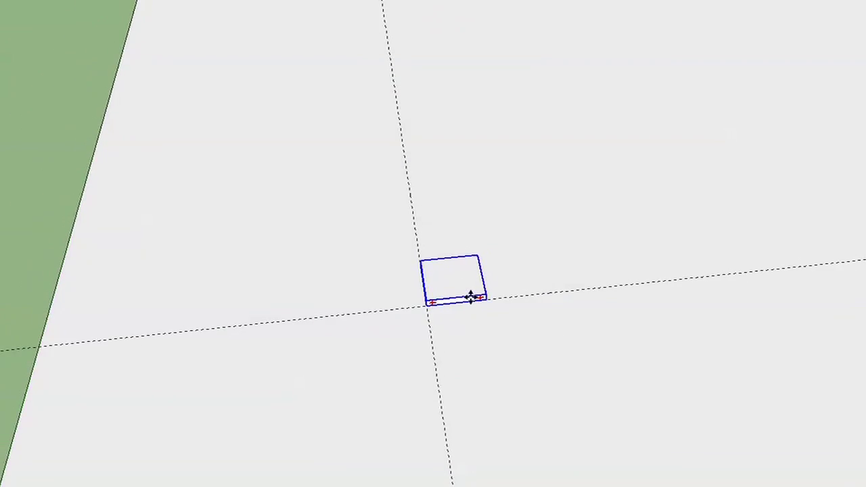
pyautogui.moveTo(458, 326); pyautogui.dragTo(451, 339, button='middle')
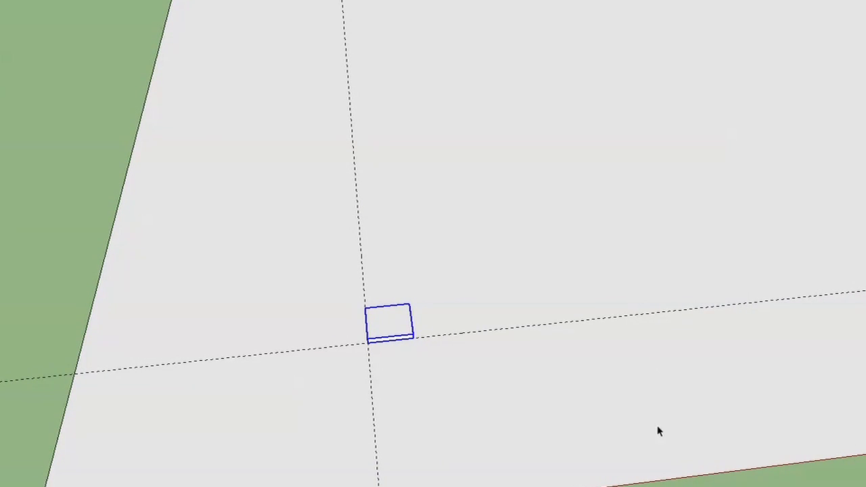
pyautogui.click(371, 382)
pyautogui.press('Delete')
pyautogui.click(348, 350)
pyautogui.press('Delete')
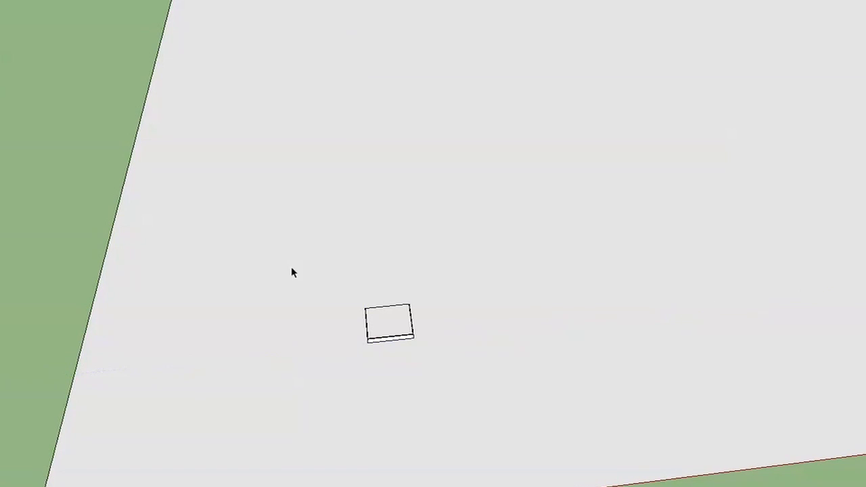
# - Copy the slab one slab width along the red-axis direction, snapping the copy's bottom corner to the original's adjacent bottom corner
pyautogui.click(388, 330)
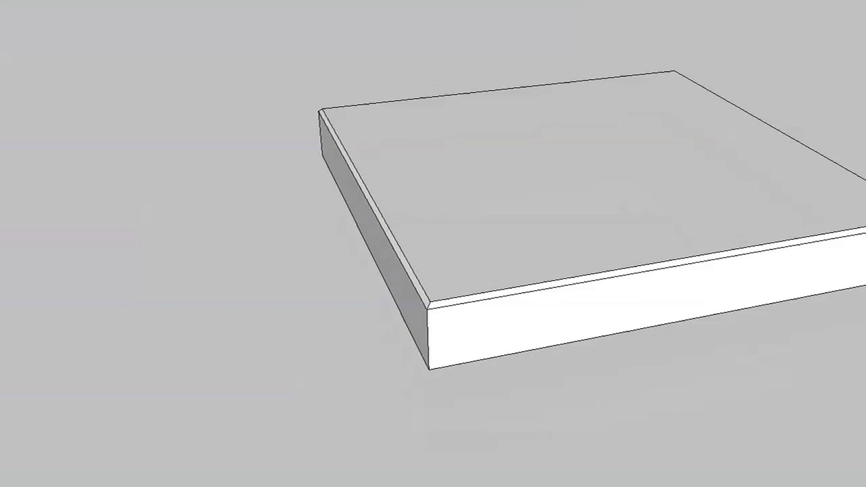
pyautogui.click(451, 190)
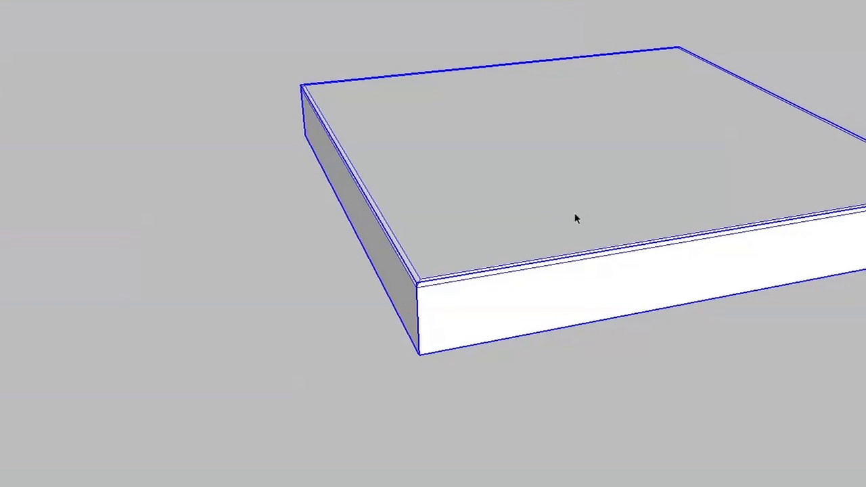
pyautogui.press('m')
pyautogui.press('ctrl')
pyautogui.click(418, 352)
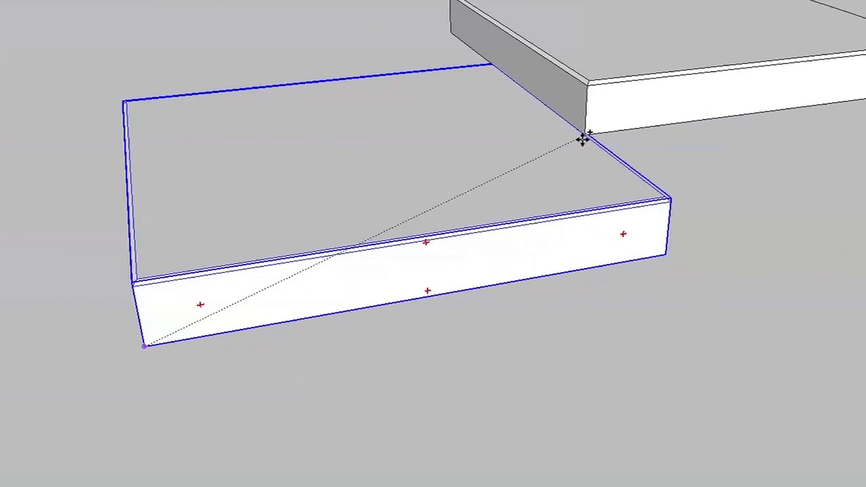
pyautogui.click(705, 304)
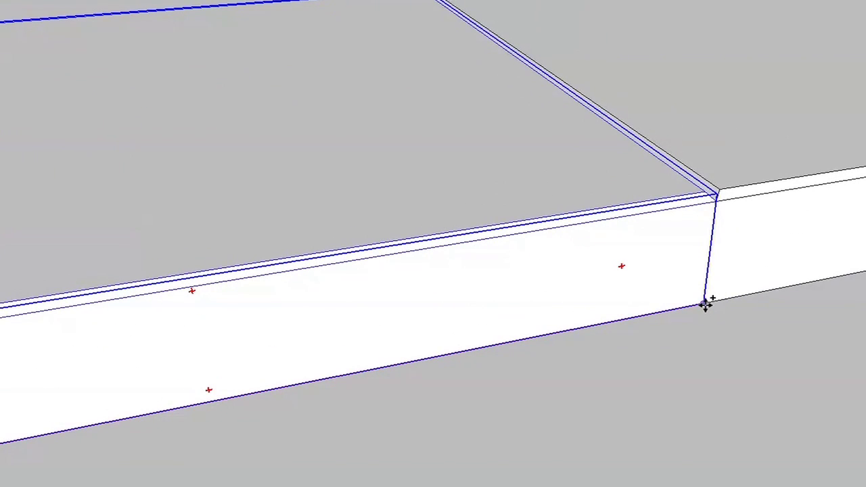
# - Array the slab copy x15 into a row along the red-axis direction
pyautogui.scroll(-10, 703, 328)
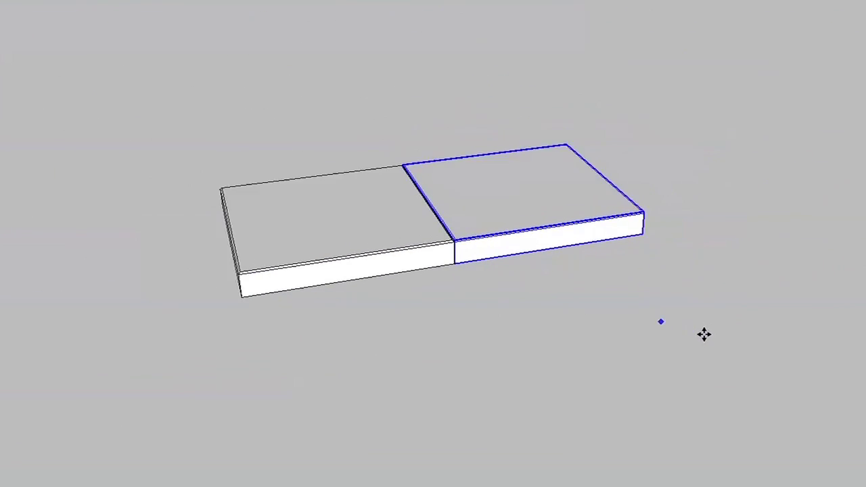
pyautogui.scroll(-8, 681, 345)
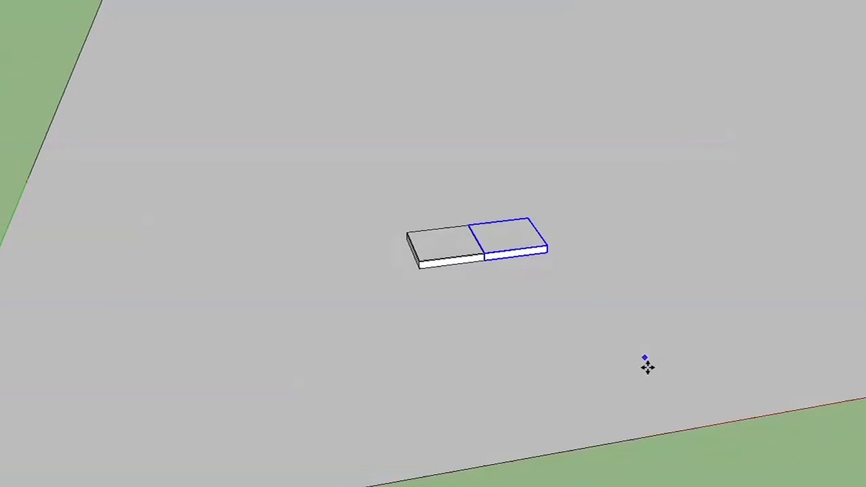
pyautogui.moveTo(650, 365); pyautogui.dragTo(650, 370, button='middle')
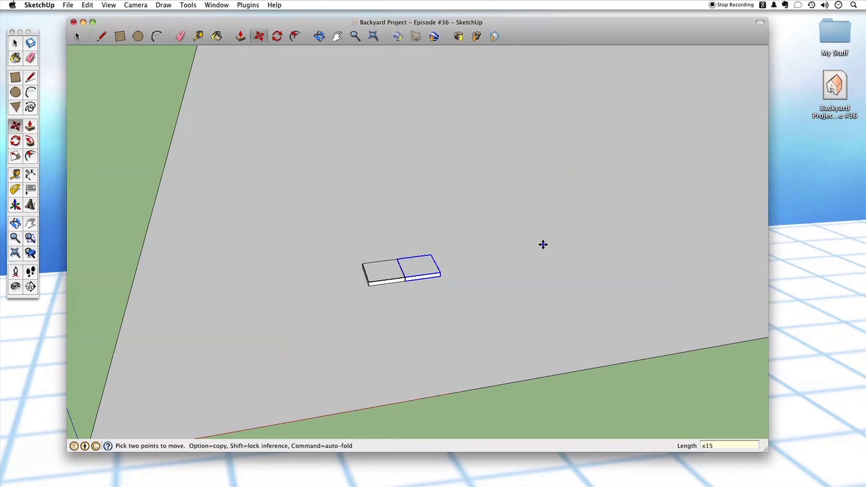
pyautogui.press('Return')
pyautogui.scroll(-5, 542, 245)
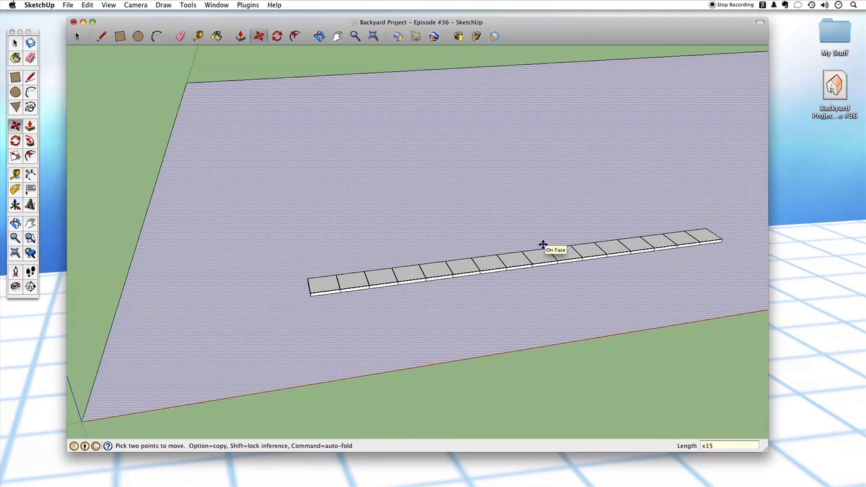
pyautogui.scroll(-1, 437, 419)
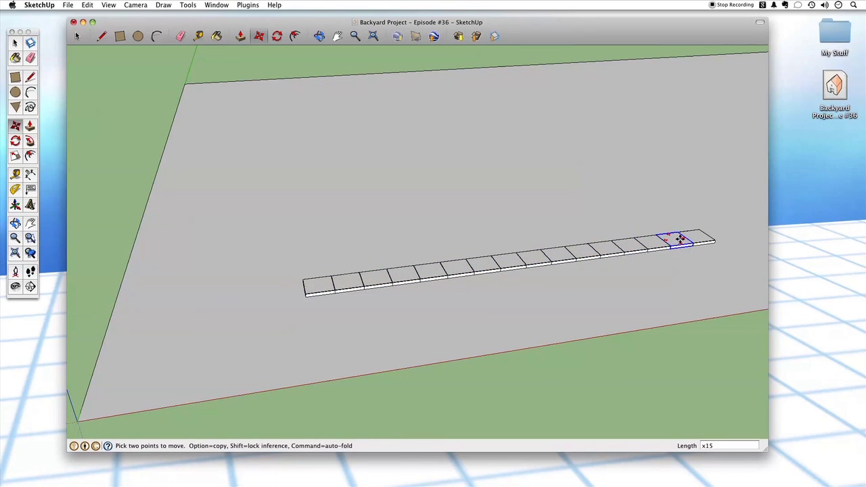
pyautogui.moveTo(432, 161); pyautogui.dragTo(353, 203, button='middle')
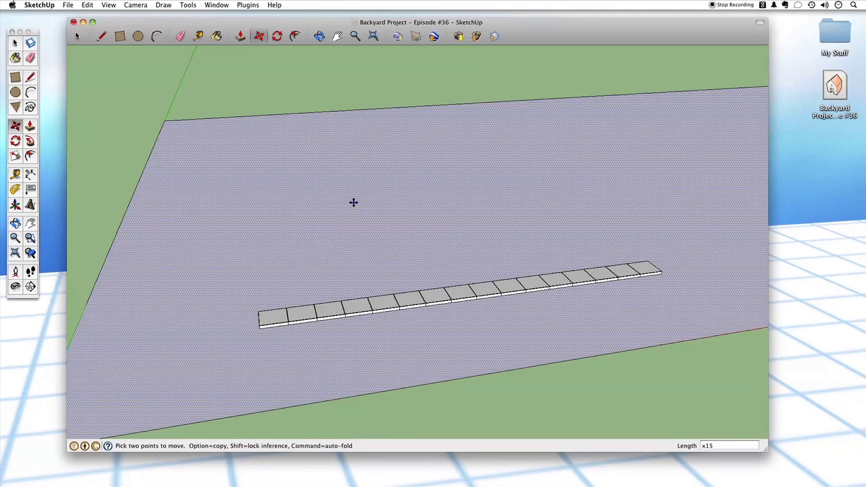
# - Change the slab row's copy multiplier to x16 and leave the Move tool
pyautogui.write('x1')
pyautogui.press('Return')
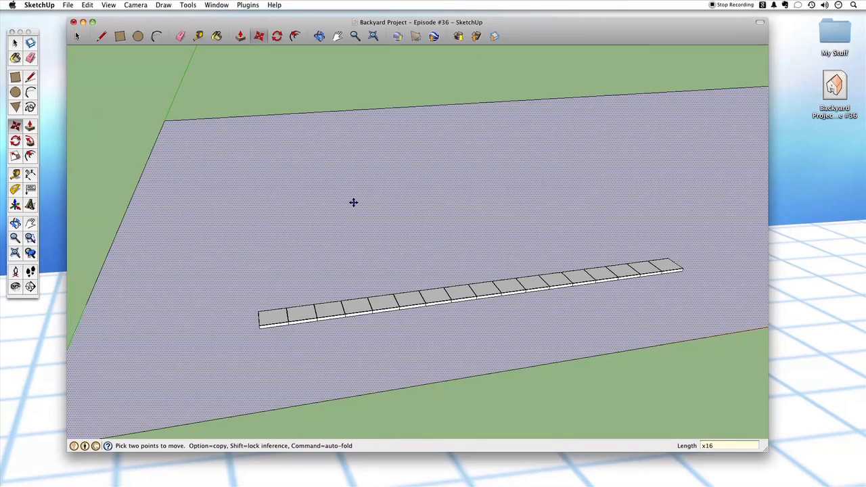
pyautogui.press('space')
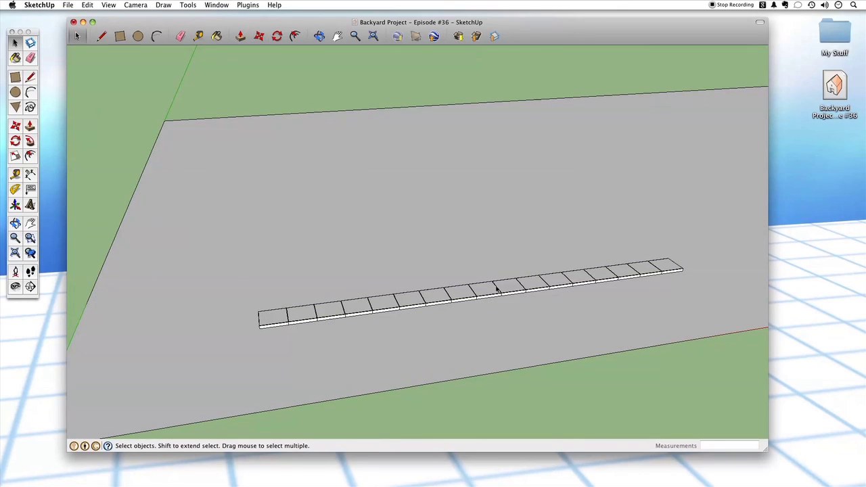
# - Copy the whole row of slabs 1' toward the yard's interior, snapping it corner to corner beside the original row
pyautogui.moveTo(663, 274); pyautogui.dragTo(606, 345, button='middle')
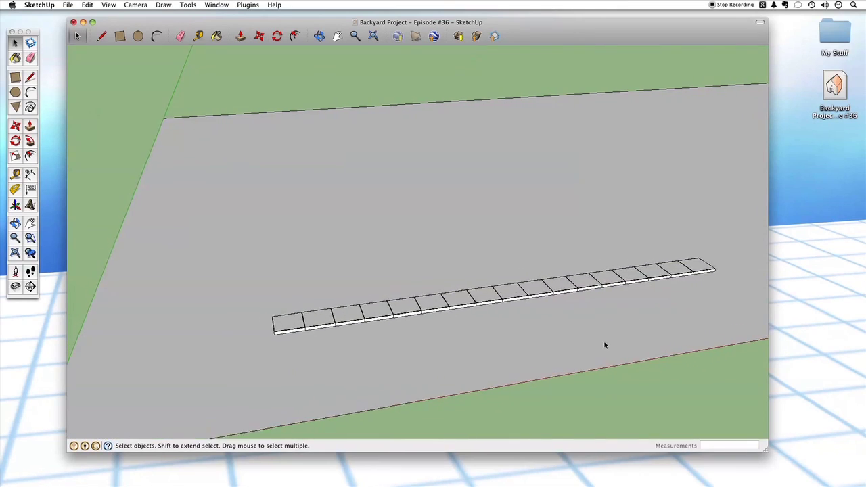
pyautogui.scroll(6, 605, 345)
pyautogui.moveTo(605, 349); pyautogui.dragTo(319, 353, button='middle')
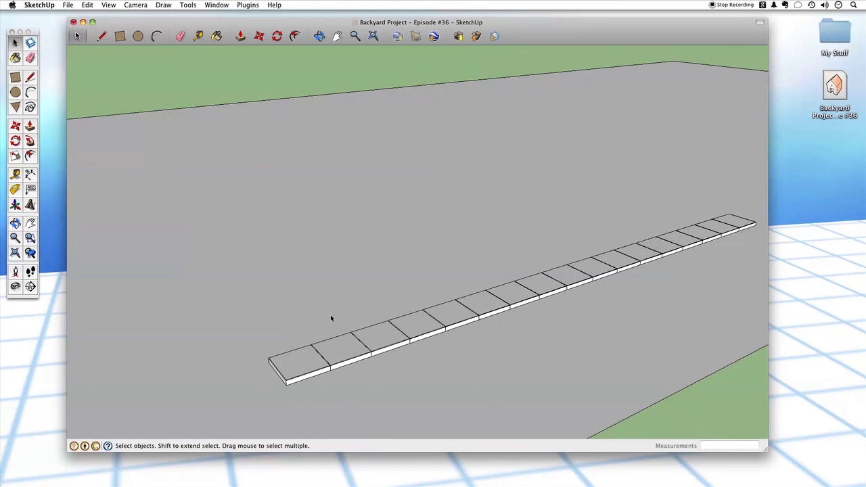
pyautogui.scroll(-3, 321, 378)
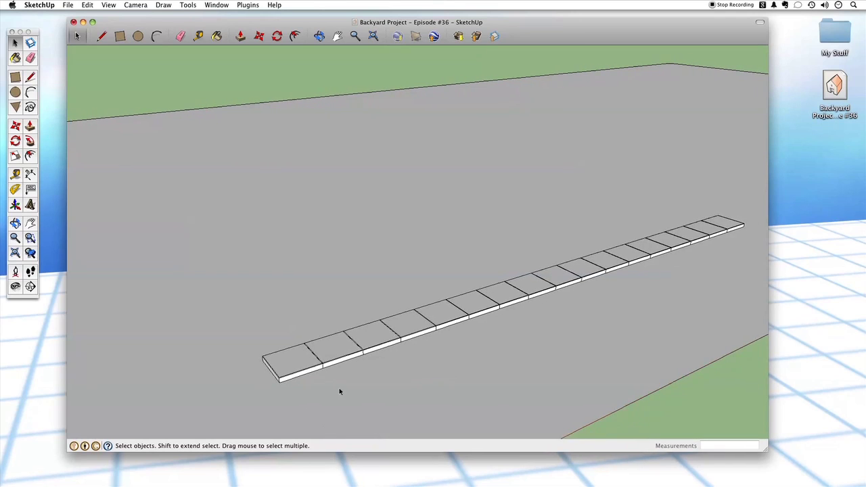
pyautogui.scroll(-2, 344, 365)
pyautogui.scroll(-2, 331, 338)
pyautogui.moveTo(326, 329); pyautogui.dragTo(281, 253, button='middle')
pyautogui.moveTo(282, 252); pyautogui.dragTo(662, 328)
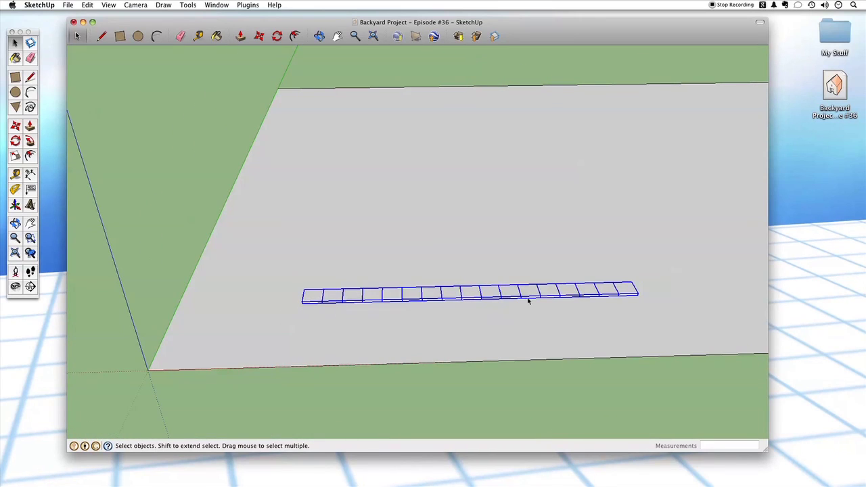
pyautogui.moveTo(536, 319); pyautogui.dragTo(498, 337, button='middle')
pyautogui.press('m')
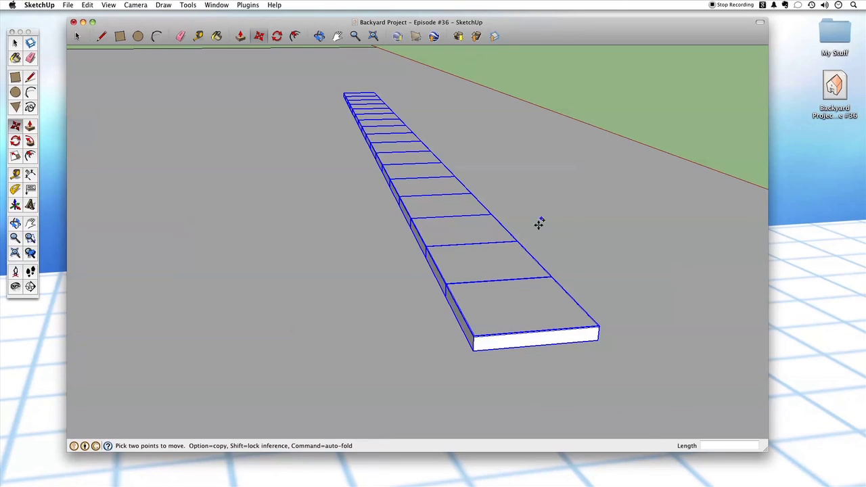
pyautogui.click(599, 338)
pyautogui.press('alt')
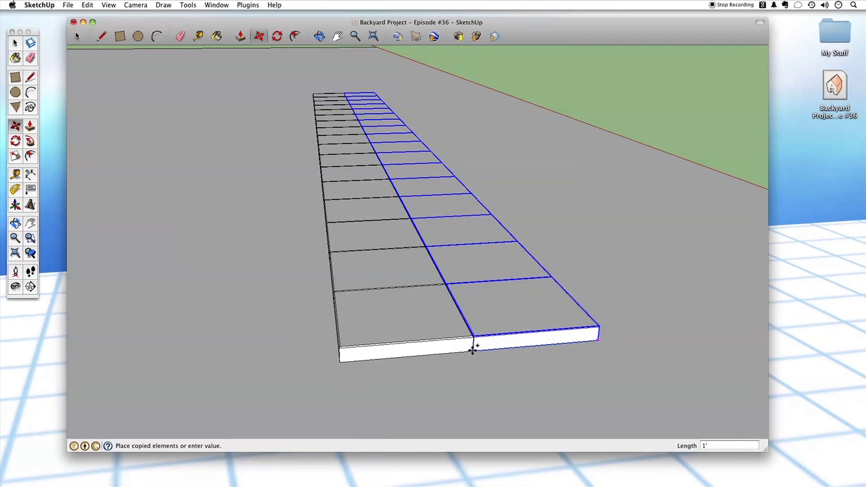
pyautogui.click(472, 347)
# - Array the copied slab row x13 toward the yard's interior to form the patio grid and leave the Move tool
pyautogui.scroll(-3, 539, 234)
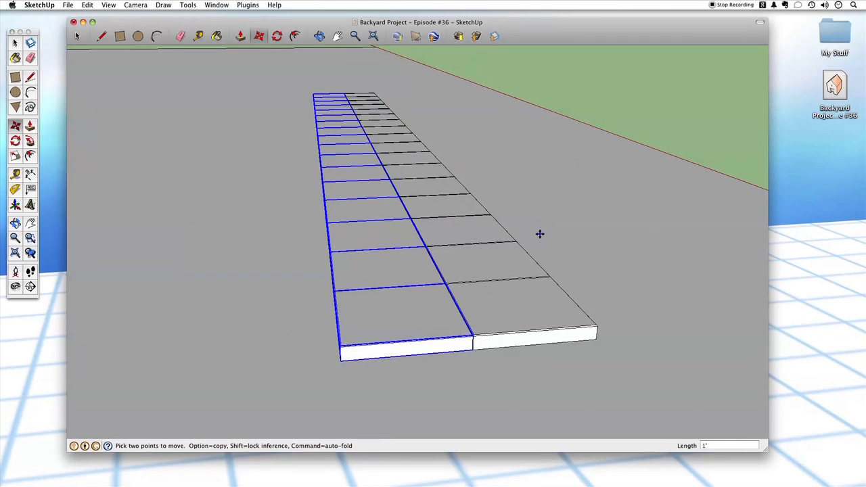
pyautogui.scroll(-6, 555, 201)
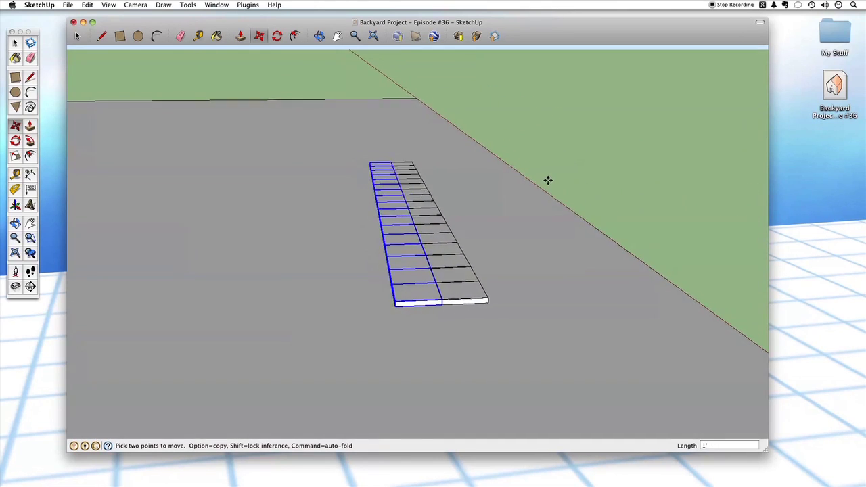
pyautogui.scroll(-6, 614, 143)
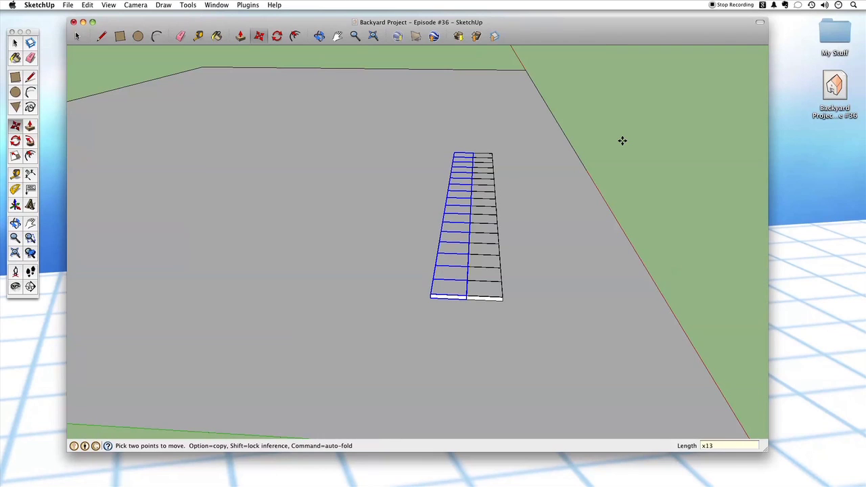
pyautogui.press('Return')
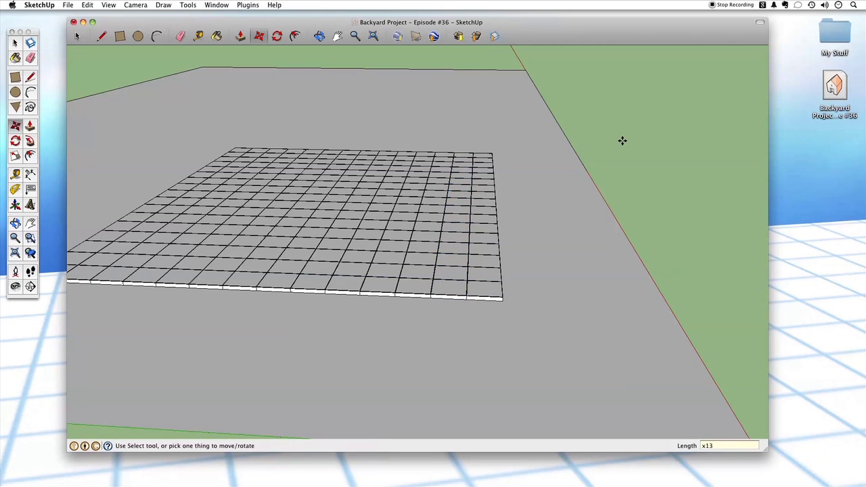
pyautogui.press('q')
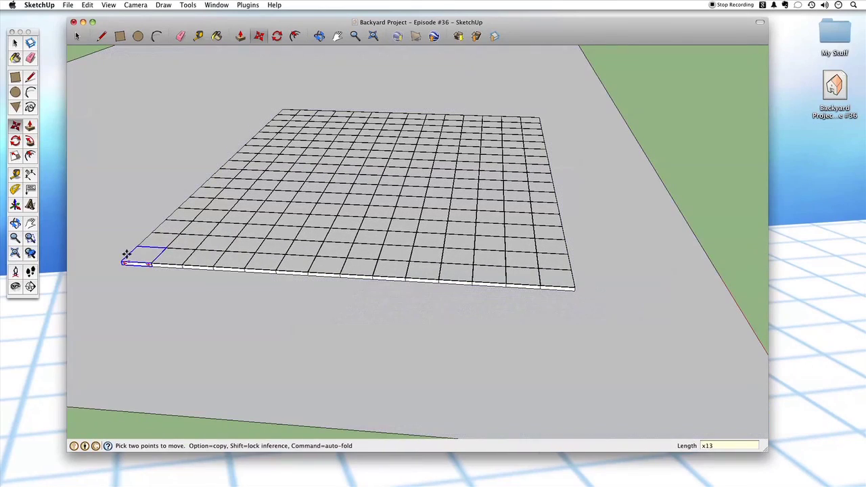
pyautogui.press('m')
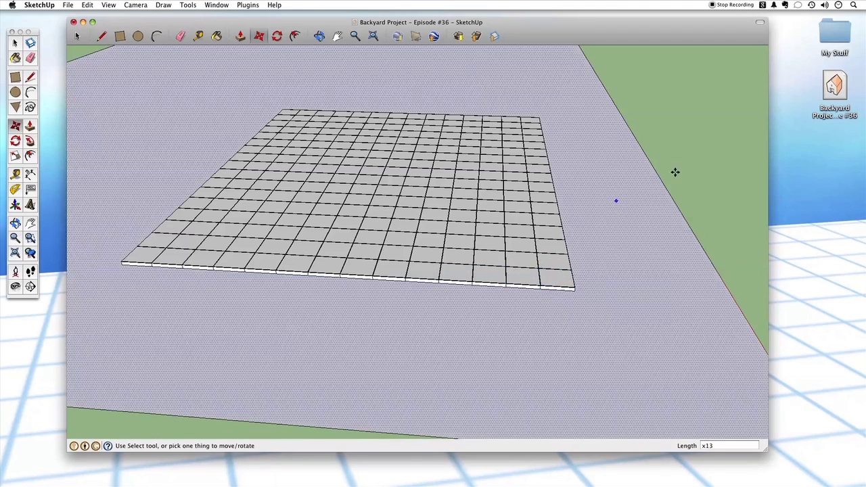
pyautogui.press('space')
# - Examine the finished slab grid from several angles, including a close look at the chamfered joints between slabs
pyautogui.moveTo(705, 180); pyautogui.dragTo(679, 204, button='middle')
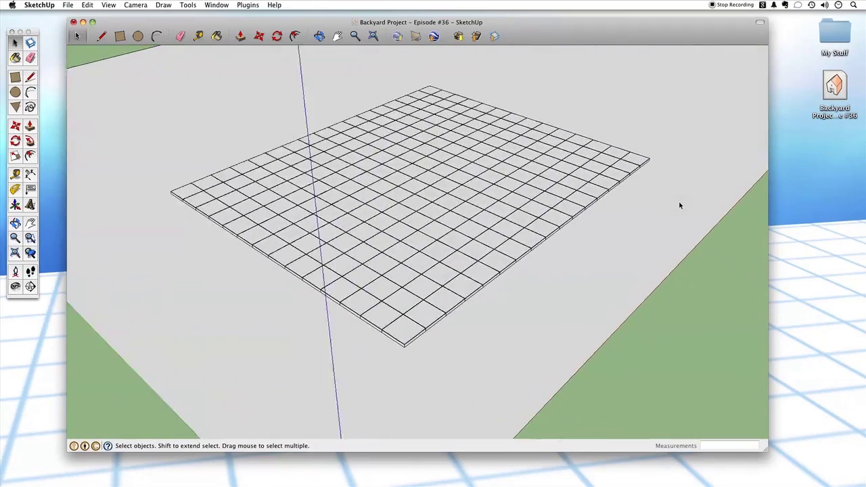
pyautogui.scroll(10, 679, 205)
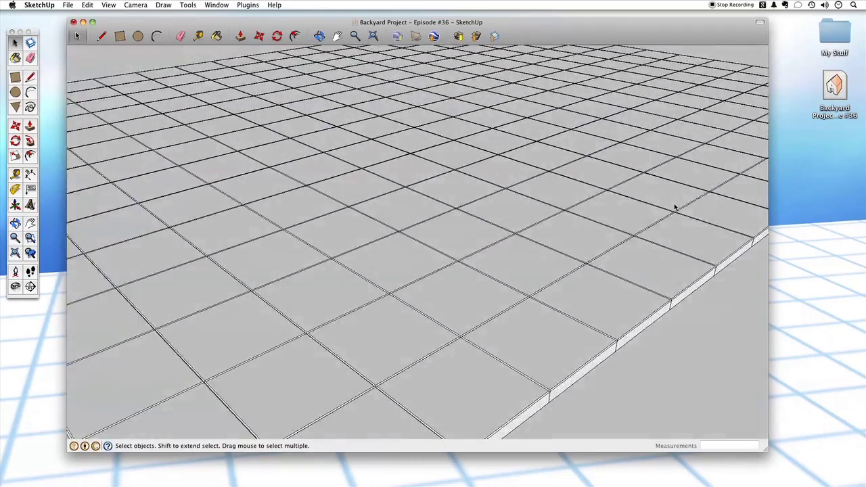
pyautogui.moveTo(675, 207); pyautogui.dragTo(396, 362, button='middle')
pyautogui.scroll(-6, 425, 338)
pyautogui.scroll(-8, 492, 347)
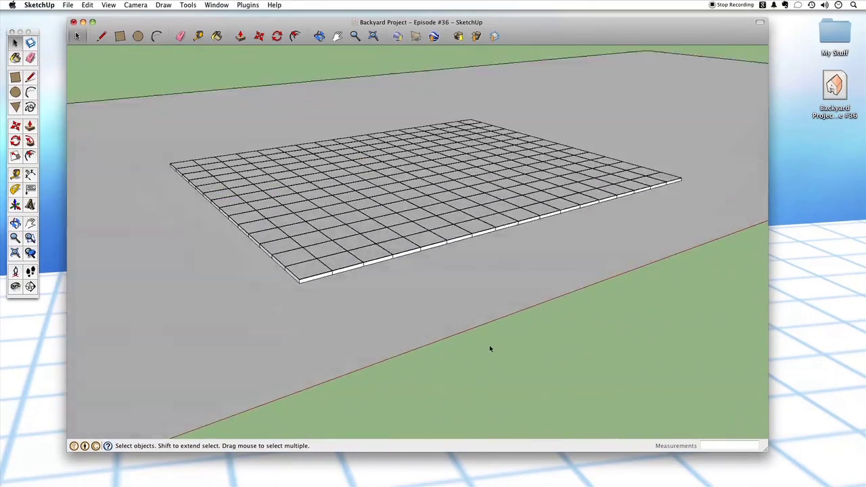
pyautogui.scroll(8, 489, 348)
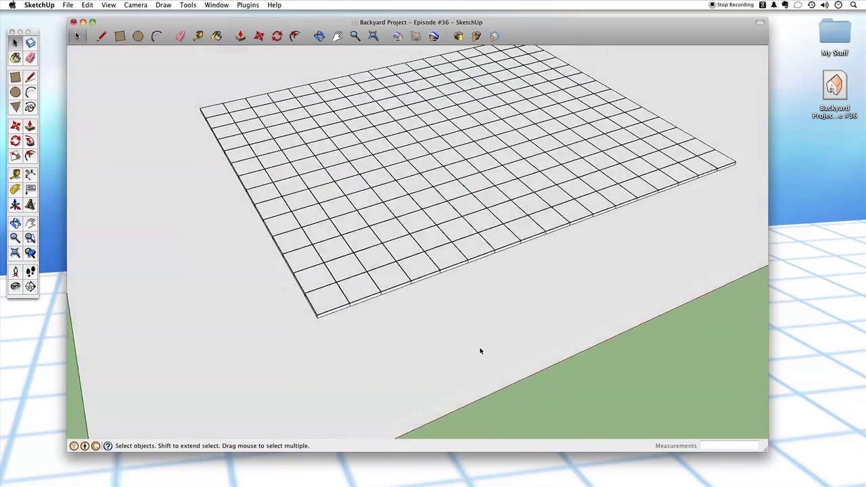
pyautogui.scroll(8, 480, 350)
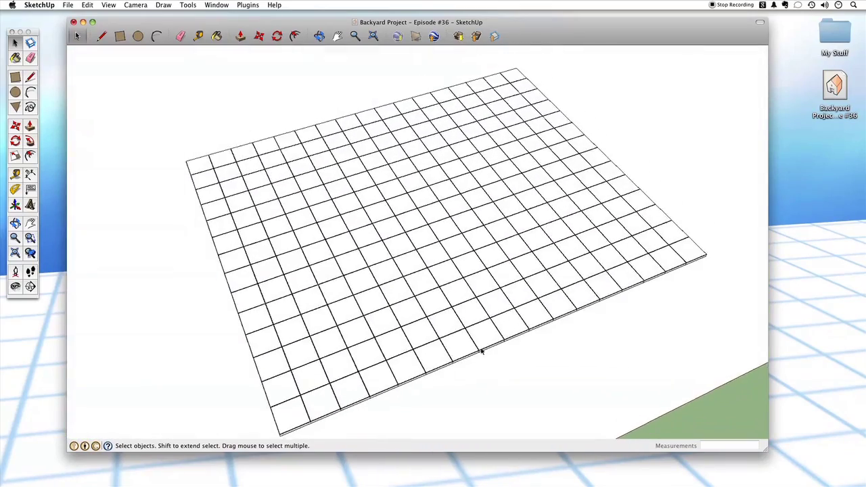
pyautogui.scroll(-4, 481, 350)
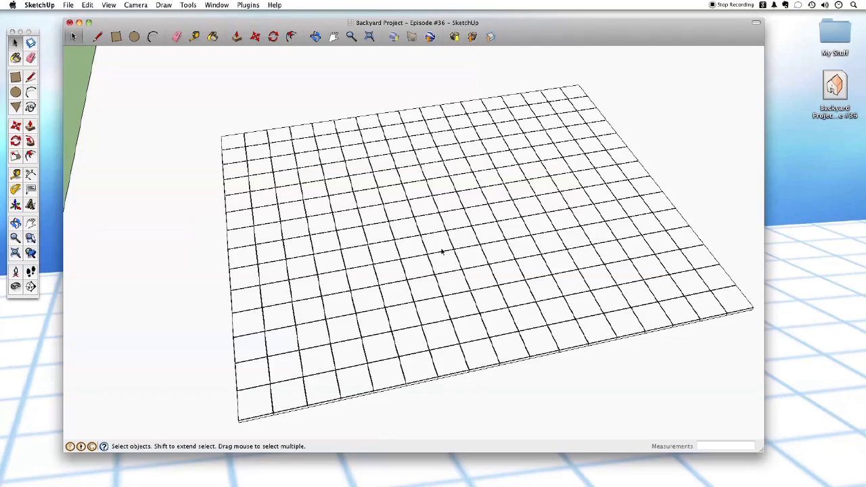
# - Choose the Magnesium gray as paint, adjust its brightness with the color wheel's slider, and paint the grid's front corner slab
pyautogui.press('b')
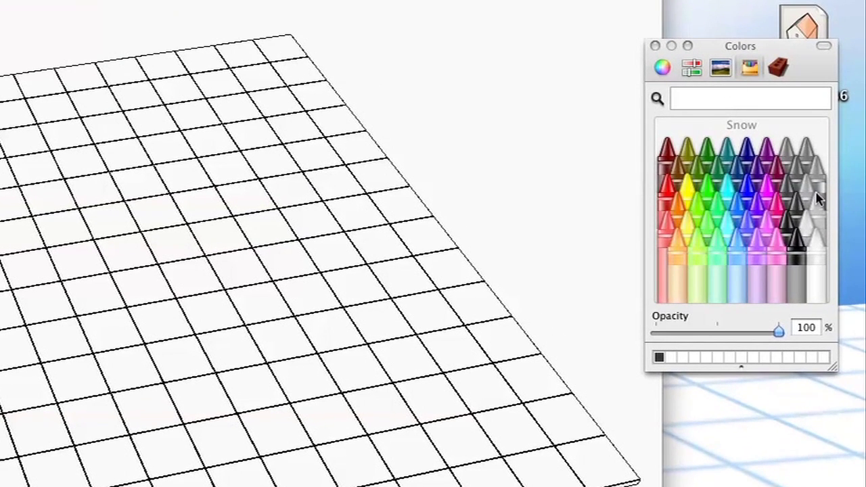
pyautogui.click(803, 198)
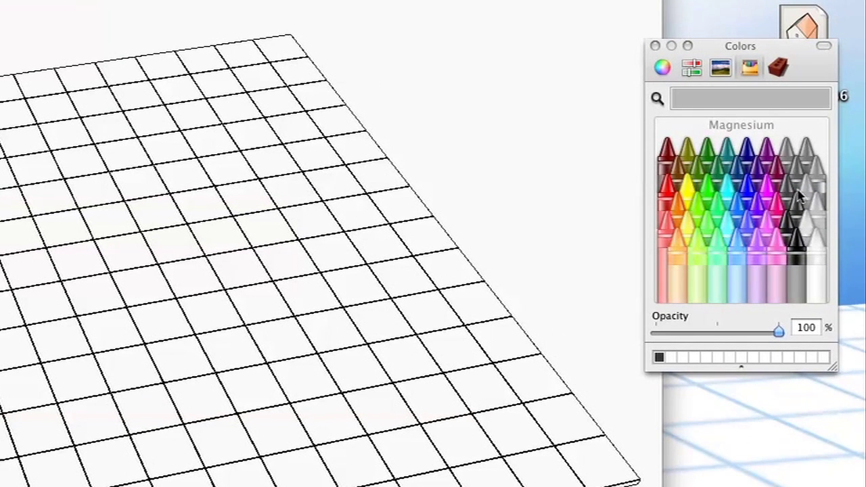
pyautogui.click(662, 68)
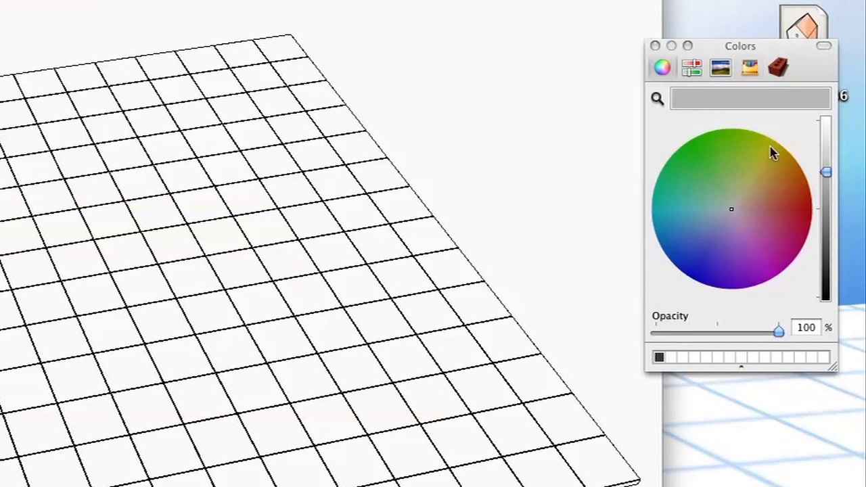
pyautogui.moveTo(818, 180); pyautogui.dragTo(824, 180)
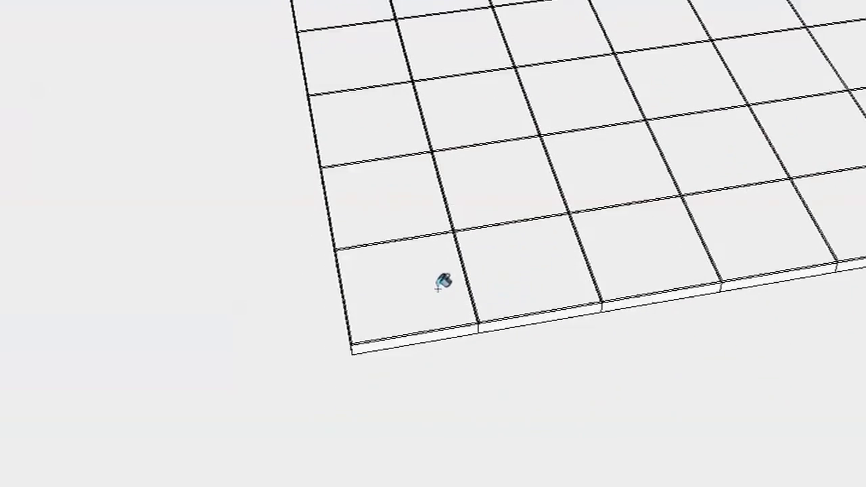
pyautogui.click(445, 247)
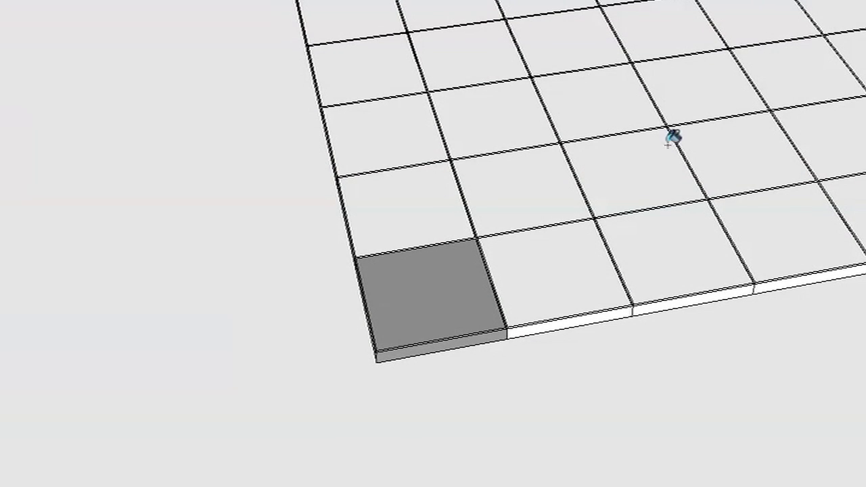
pyautogui.click(446, 307)
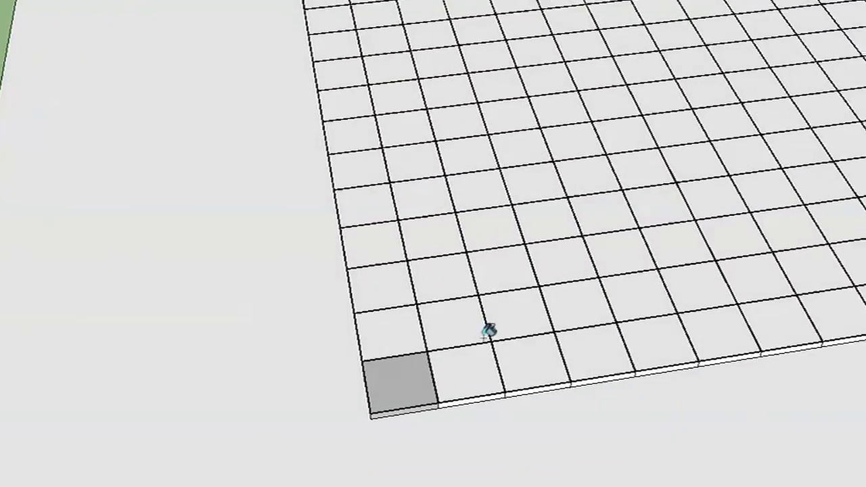
# - Paint the slabs of the four front rows gray one by one, working across the grid column by column
pyautogui.click(456, 432)
pyautogui.click(441, 364)
pyautogui.click(363, 376)
pyautogui.click(378, 296)
pyautogui.click(420, 294)
pyautogui.click(368, 268)
pyautogui.click(413, 262)
pyautogui.click(459, 256)
pyautogui.click(468, 287)
pyautogui.click(479, 322)
pyautogui.click(490, 360)
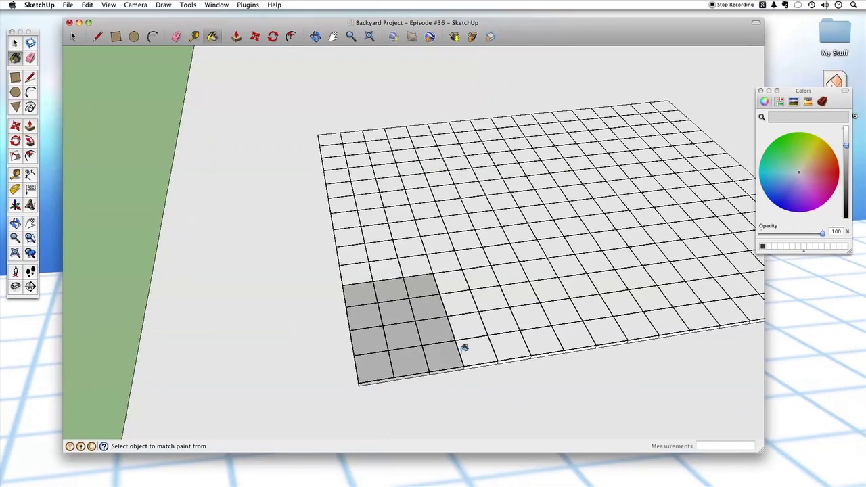
pyautogui.click(467, 348)
pyautogui.click(467, 318)
pyautogui.click(463, 297)
pyautogui.click(460, 279)
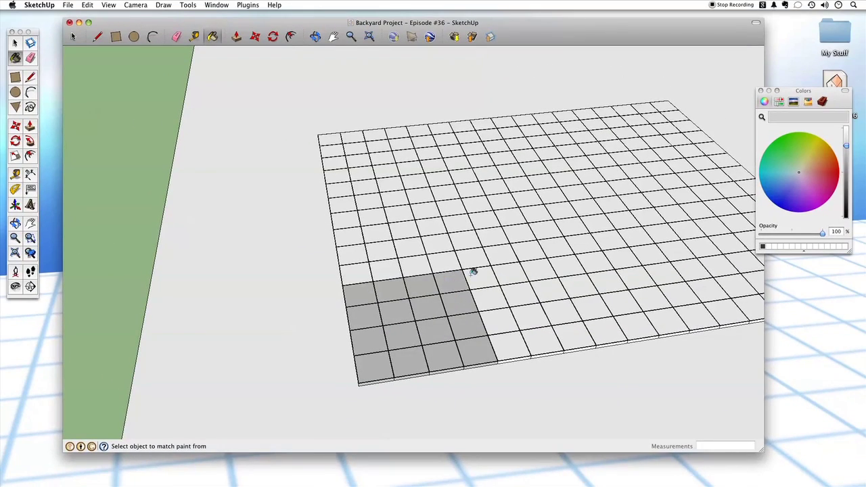
pyautogui.click(486, 278)
pyautogui.click(494, 299)
pyautogui.click(501, 321)
pyautogui.click(519, 342)
pyautogui.click(543, 341)
pyautogui.click(532, 317)
pyautogui.click(561, 312)
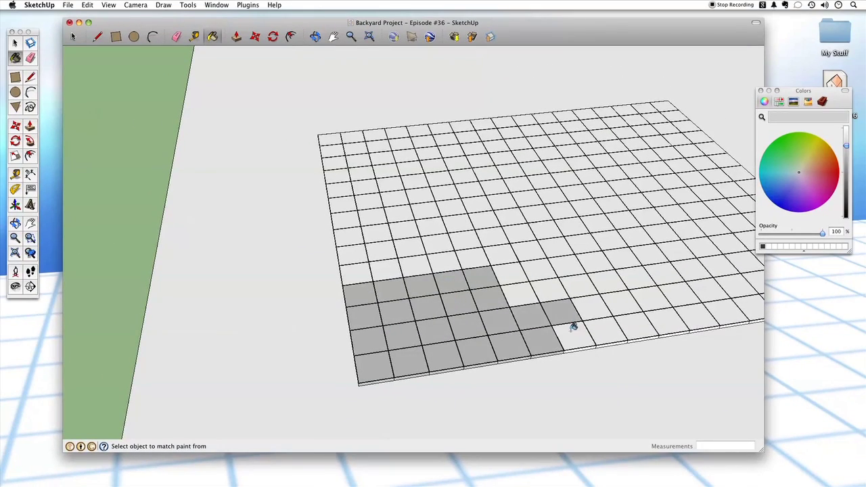
pyautogui.click(575, 334)
pyautogui.click(604, 330)
pyautogui.click(594, 306)
pyautogui.click(578, 285)
pyautogui.click(549, 291)
pyautogui.click(520, 294)
pyautogui.click(512, 275)
pyautogui.click(539, 270)
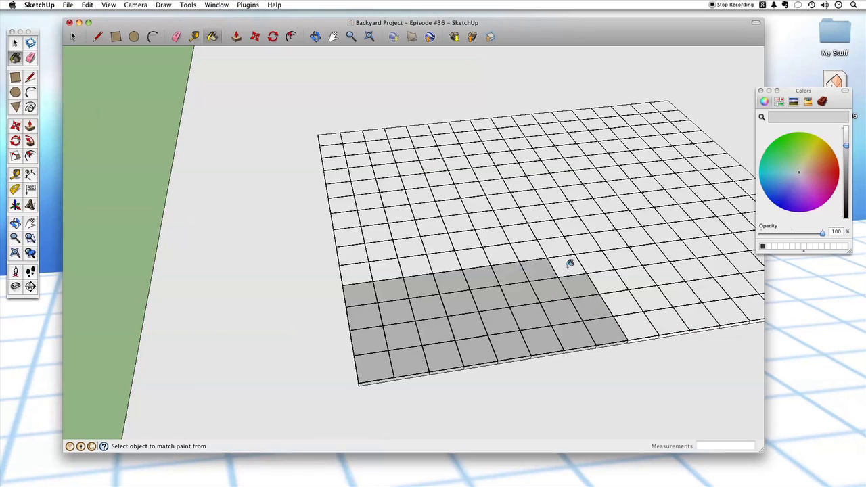
pyautogui.click(567, 266)
pyautogui.scroll(-1, 594, 257)
pyautogui.click(595, 261)
pyautogui.click(608, 280)
pyautogui.click(610, 300)
pyautogui.click(623, 320)
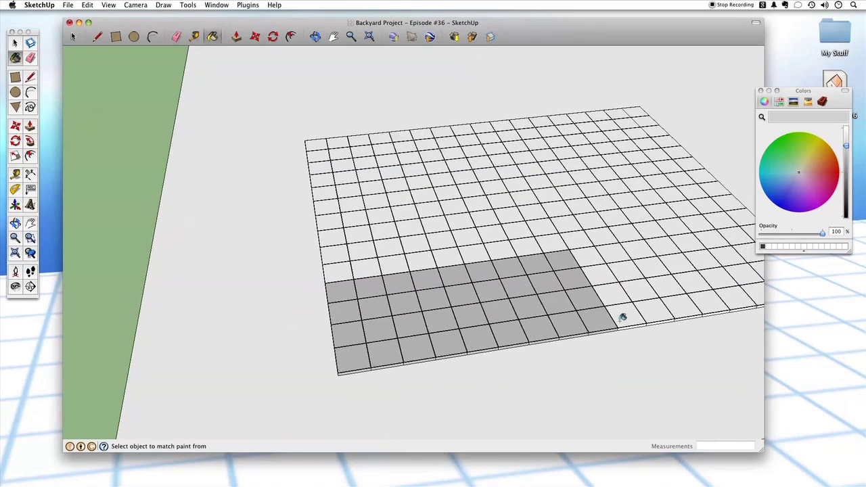
pyautogui.click(617, 317)
pyautogui.click(600, 293)
pyautogui.click(590, 270)
pyautogui.click(583, 255)
pyautogui.click(609, 257)
pyautogui.click(621, 271)
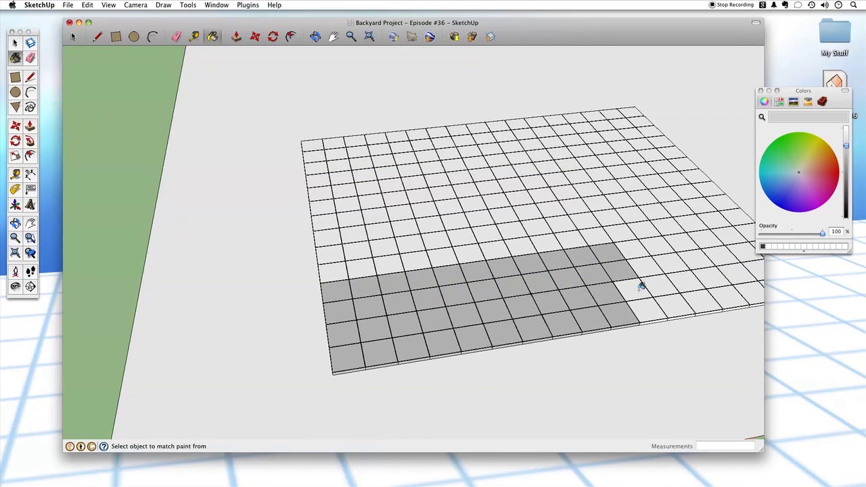
pyautogui.click(636, 290)
pyautogui.click(653, 306)
pyautogui.click(678, 308)
pyautogui.click(658, 279)
pyautogui.click(645, 265)
pyautogui.click(633, 250)
pyautogui.click(660, 250)
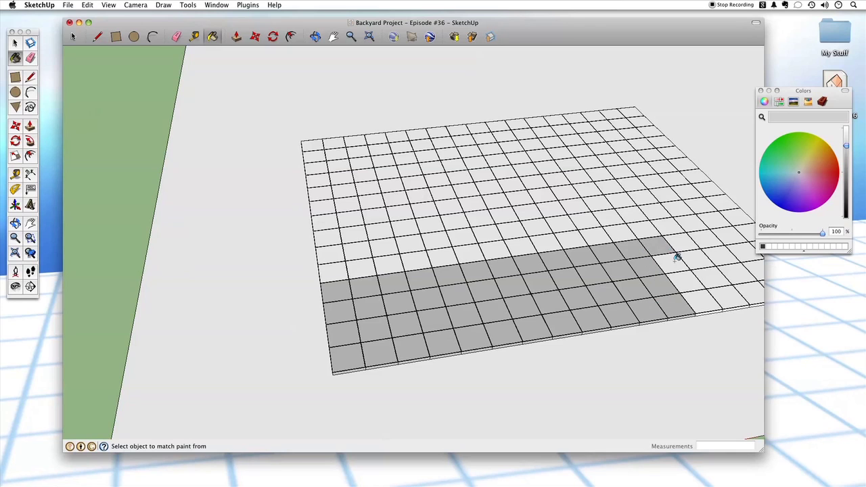
pyautogui.click(671, 263)
pyautogui.click(685, 279)
pyautogui.click(702, 302)
pyautogui.click(727, 291)
pyautogui.click(712, 276)
pyautogui.click(700, 259)
pyautogui.click(683, 244)
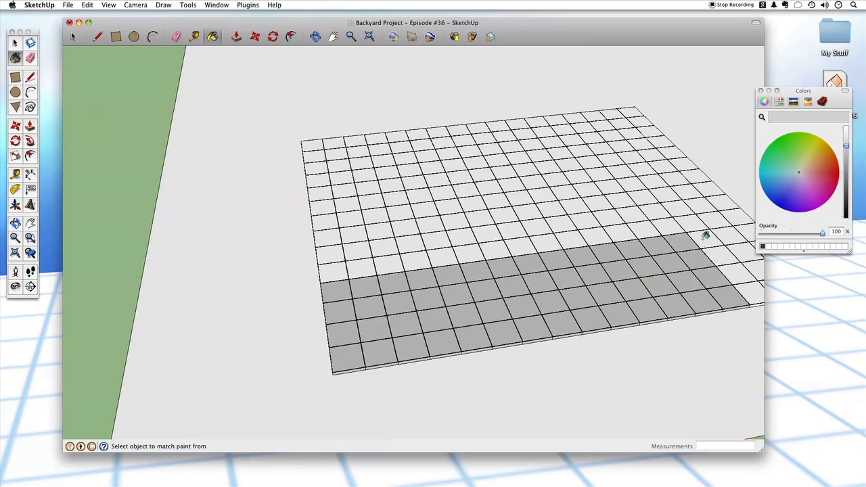
pyautogui.click(704, 238)
pyautogui.click(652, 264)
pyautogui.click(663, 279)
pyautogui.click(678, 299)
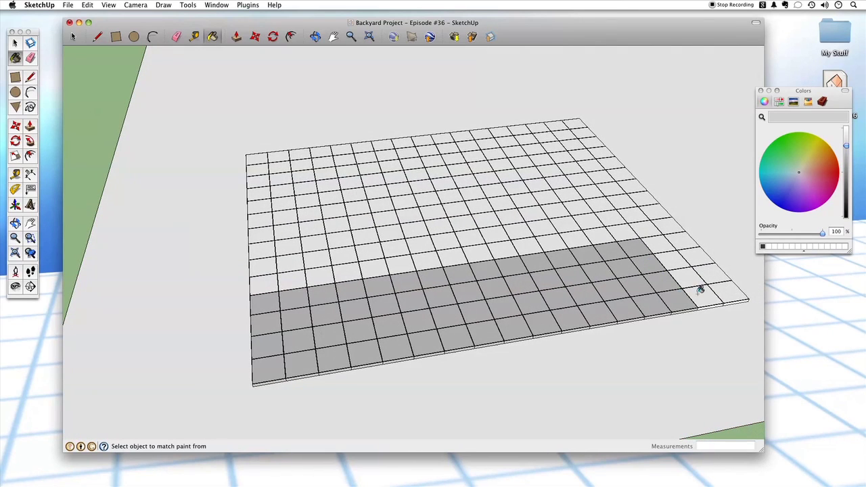
pyautogui.click(701, 293)
pyautogui.click(687, 274)
pyautogui.click(673, 261)
pyautogui.click(666, 243)
pyautogui.click(684, 244)
pyautogui.click(701, 257)
pyautogui.click(714, 271)
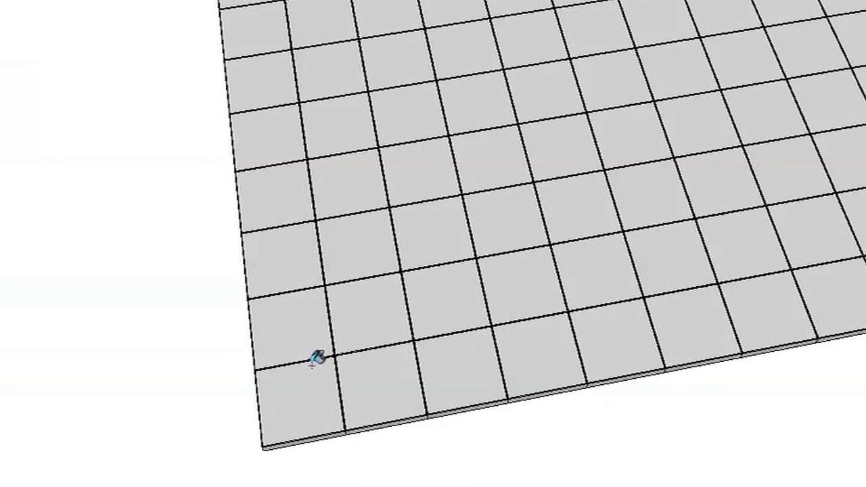
# - Paint the front corner slab red, plus an L of five red slabs around it along the third row and third column
pyautogui.click(301, 391)
pyautogui.click(287, 267)
pyautogui.click(376, 254)
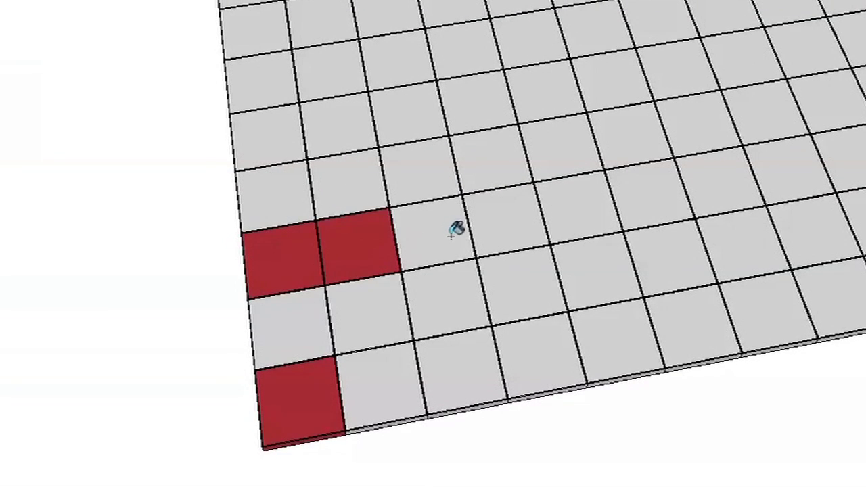
pyautogui.click(451, 234)
pyautogui.click(460, 293)
pyautogui.click(468, 380)
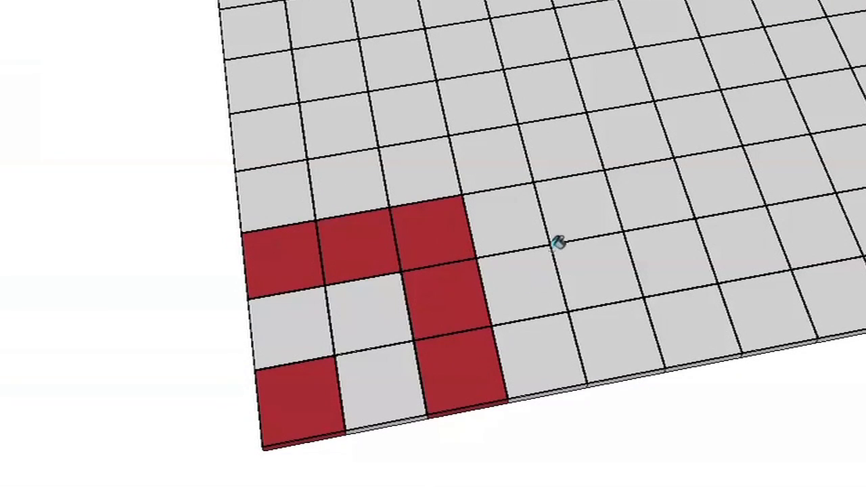
# - Continue the red path along the front edge to the sixth column, up to the fourth row, and back to the fourth column
pyautogui.click(561, 350)
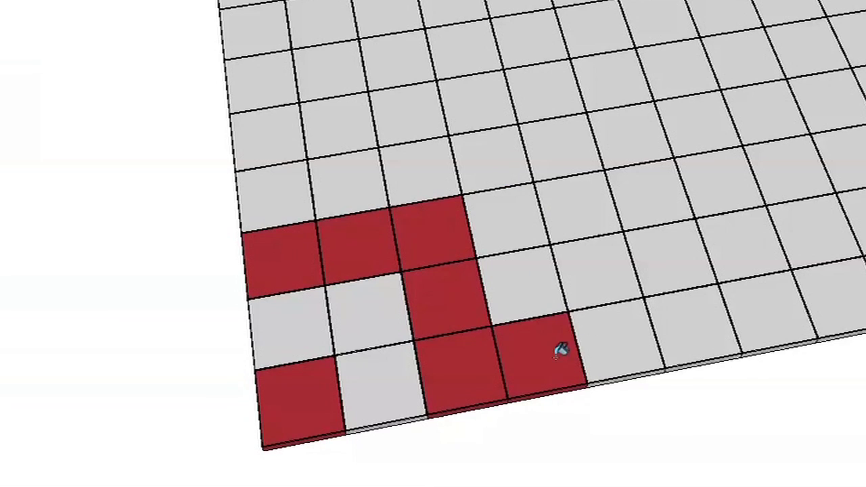
pyautogui.click(634, 336)
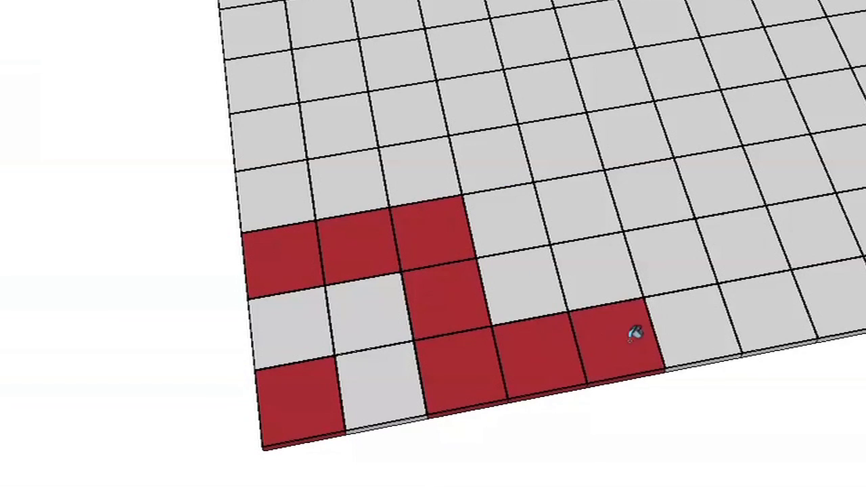
pyautogui.click(683, 313)
pyautogui.click(671, 238)
pyautogui.click(648, 183)
pyautogui.click(627, 140)
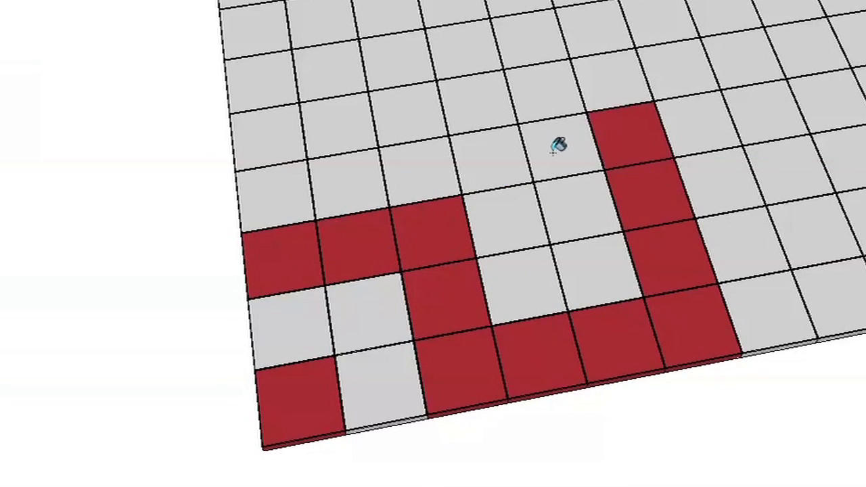
pyautogui.click(558, 146)
pyautogui.click(484, 151)
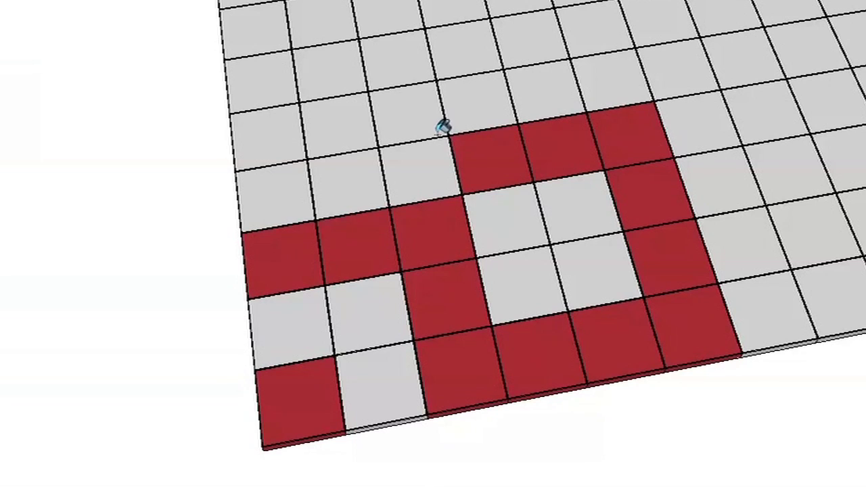
# - Continue the red path along the side edge to the sixth row, across to the fourth column, and back down to the fourth row
pyautogui.click(281, 193)
pyautogui.click(270, 135)
pyautogui.click(280, 84)
pyautogui.click(342, 77)
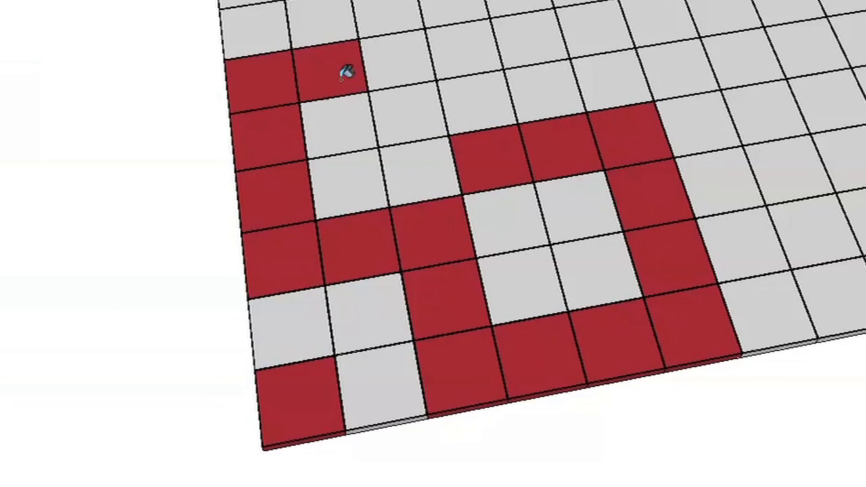
pyautogui.click(412, 59)
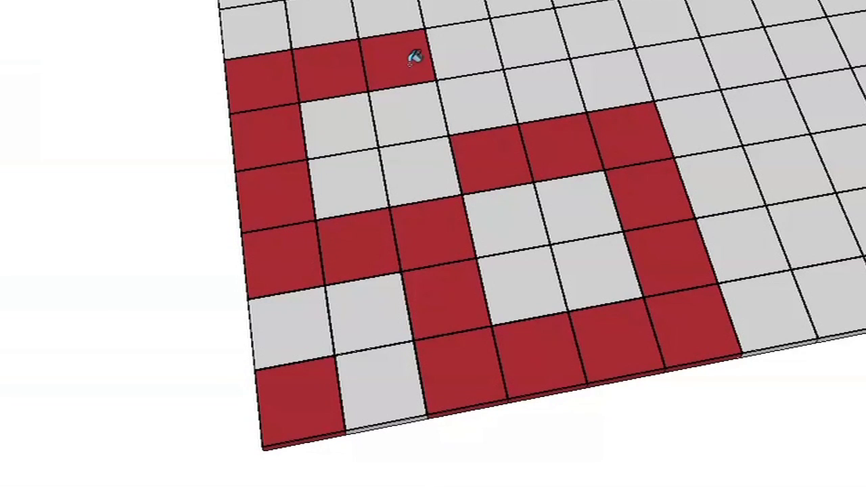
pyautogui.click(463, 46)
pyautogui.click(482, 91)
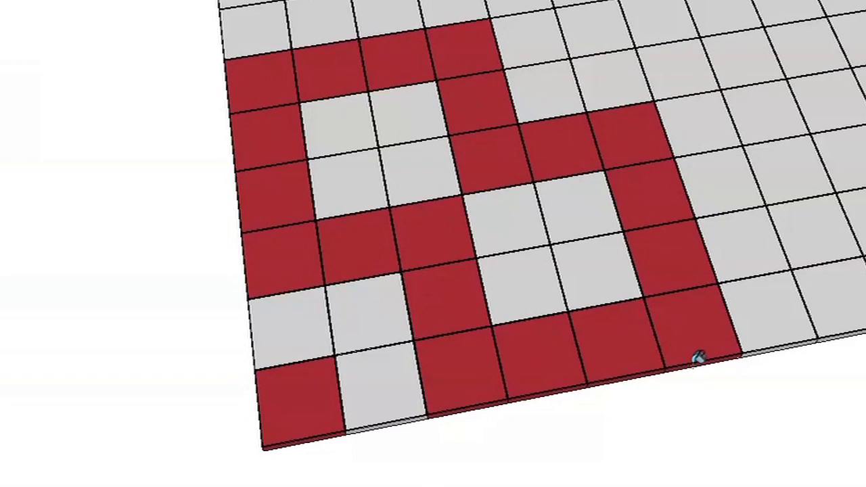
# - Paint the back corner slab on the same side red, plus an L of five red slabs around it along the third row and third column
pyautogui.scroll(-4, 690, 338)
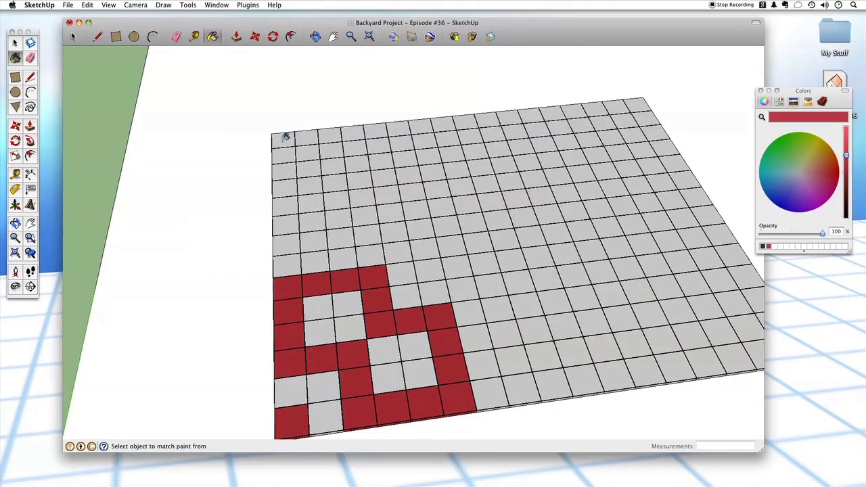
pyautogui.click(286, 137)
pyautogui.scroll(4, 313, 150)
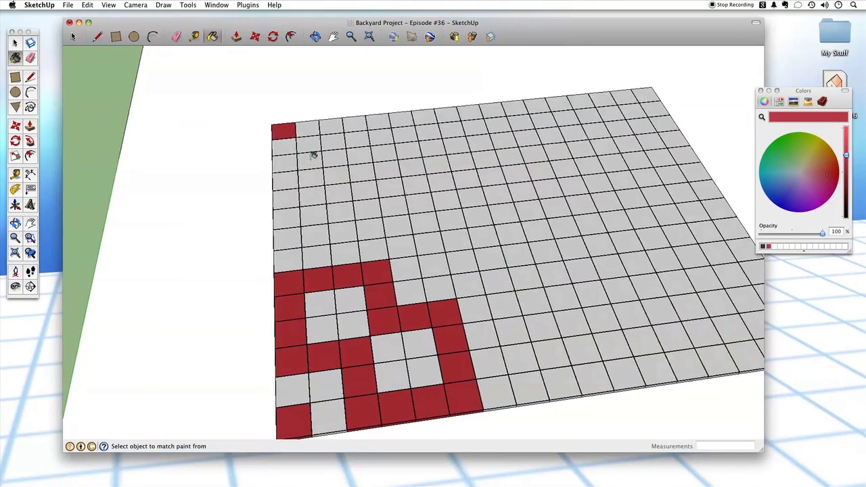
pyautogui.click(311, 178)
pyautogui.click(330, 178)
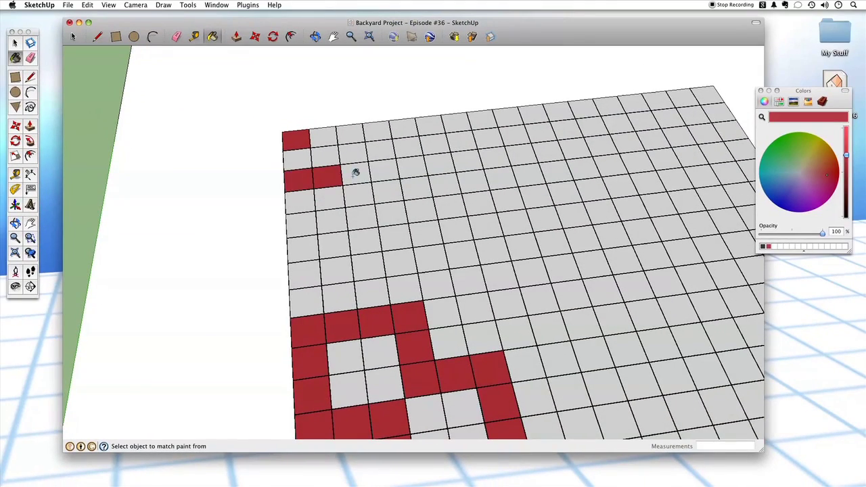
pyautogui.click(355, 173)
pyautogui.click(356, 150)
pyautogui.click(355, 133)
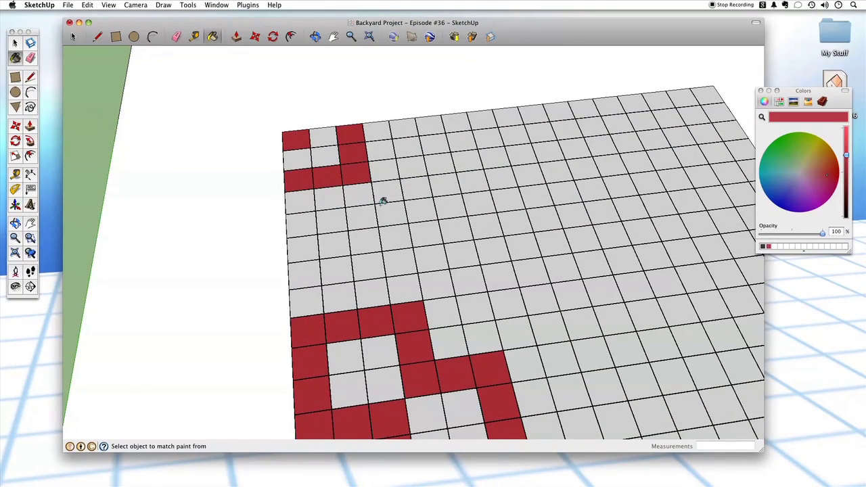
# - Extend the back corner's red path along the side edge to the sixth row, across to the fourth column, and back up to the fourth row
pyautogui.click(302, 200)
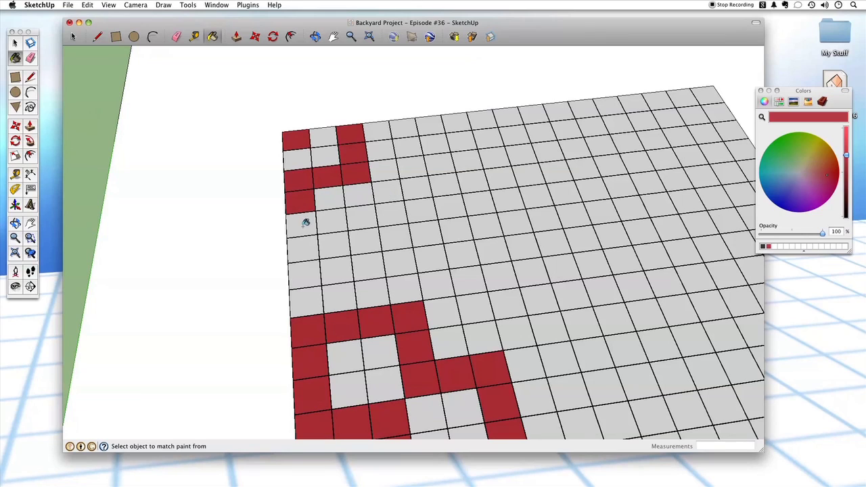
pyautogui.click(303, 223)
pyautogui.click(305, 249)
pyautogui.click(335, 245)
pyautogui.click(366, 241)
pyautogui.click(396, 237)
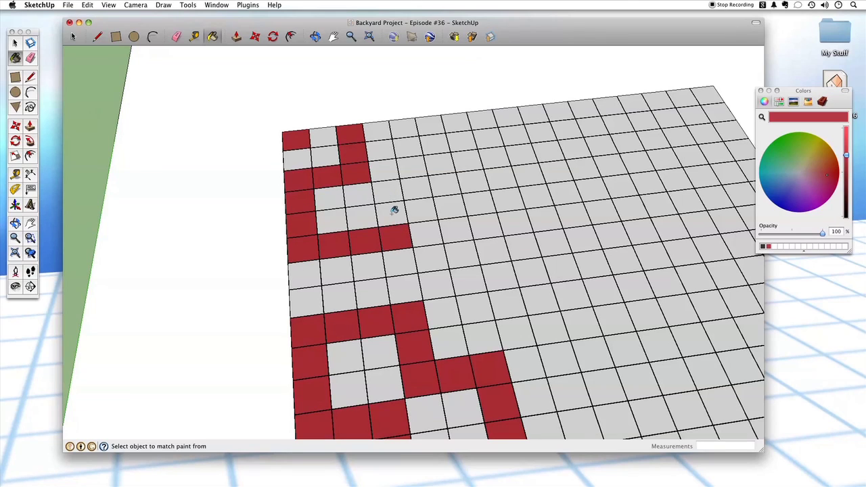
pyautogui.click(392, 215)
pyautogui.click(388, 192)
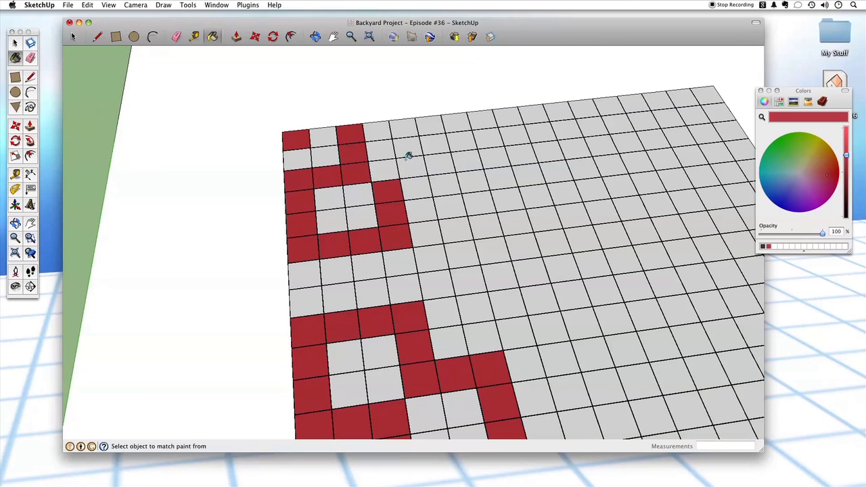
# - Paint the red path along the back edge to the sixth column, down to the fourth row, and back toward the fourth column
pyautogui.click(383, 130)
pyautogui.click(405, 128)
pyautogui.click(430, 124)
pyautogui.click(435, 145)
pyautogui.click(441, 163)
pyautogui.click(445, 184)
pyautogui.click(416, 188)
# - Mirror the red pattern in the opposite back corner, painting its corner slab, the surrounding L and the adjoining fourth-column slabs
pyautogui.keyDown('shift'); pyautogui.moveTo(531, 212); pyautogui.dragTo(419, 232, button='middle'); pyautogui.keyUp('shift')
pyautogui.click(609, 113)
pyautogui.click(559, 121)
pyautogui.click(567, 138)
pyautogui.click(574, 156)
pyautogui.click(602, 153)
pyautogui.click(626, 150)
pyautogui.click(558, 177)
pyautogui.click(567, 197)
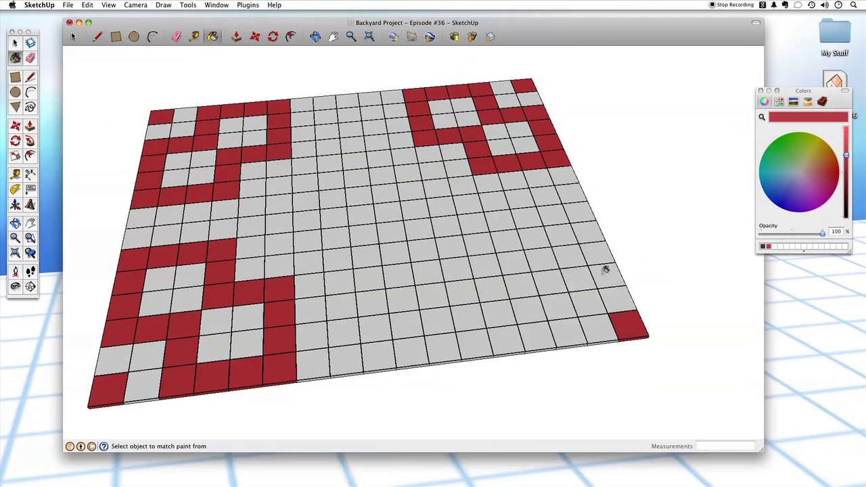
# - Paint the five gray slabs between the two corner patterns on the front edge red
pyautogui.moveTo(489, 267)
pyautogui.mouseDown(button='middle')
pyautogui.moveTo(406, 388)
pyautogui.moveTo(367, 360)
pyautogui.mouseUp(button='middle')
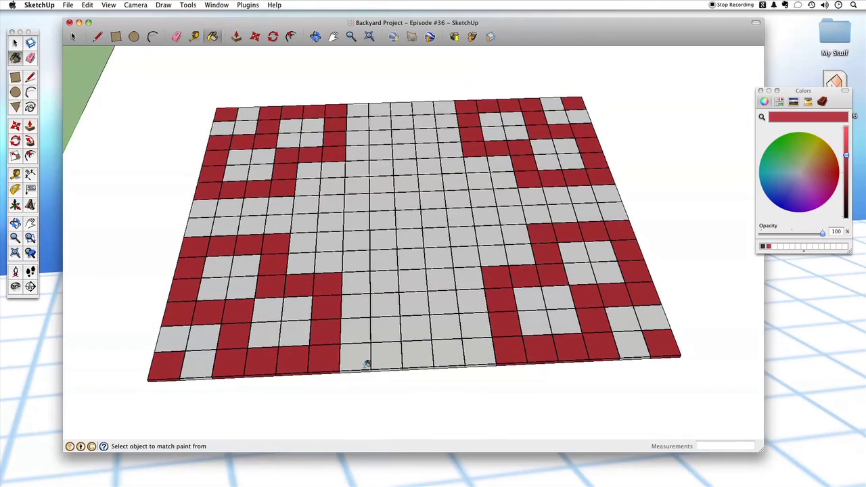
pyautogui.click(357, 356)
pyautogui.click(387, 356)
pyautogui.click(413, 352)
pyautogui.click(446, 350)
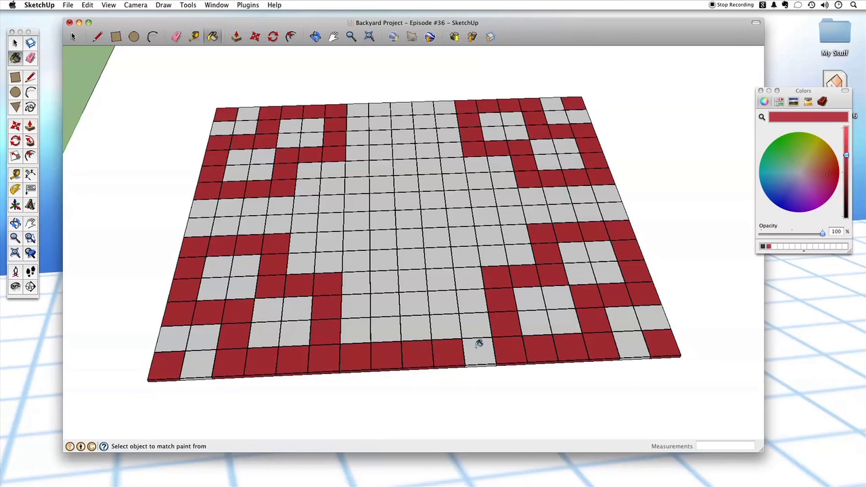
pyautogui.click(478, 349)
# - Paint the gray slabs between the corner patterns red along both side edges and the back edge
pyautogui.click(612, 203)
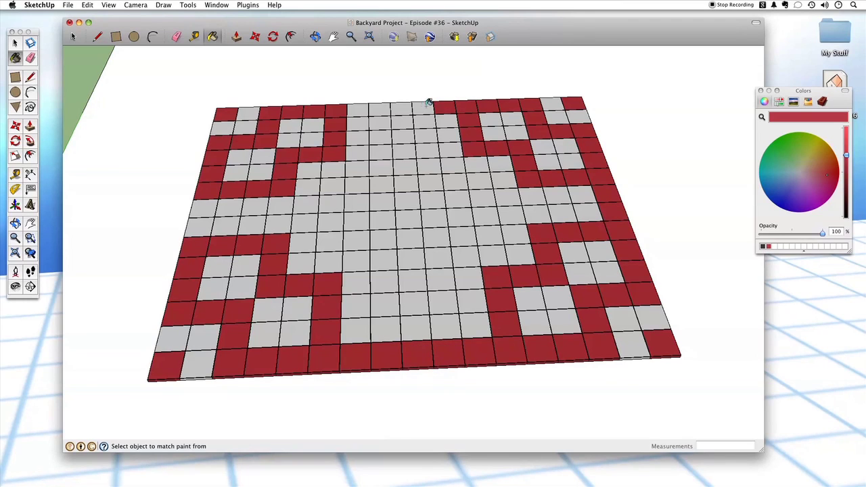
pyautogui.click(205, 206)
pyautogui.click(204, 224)
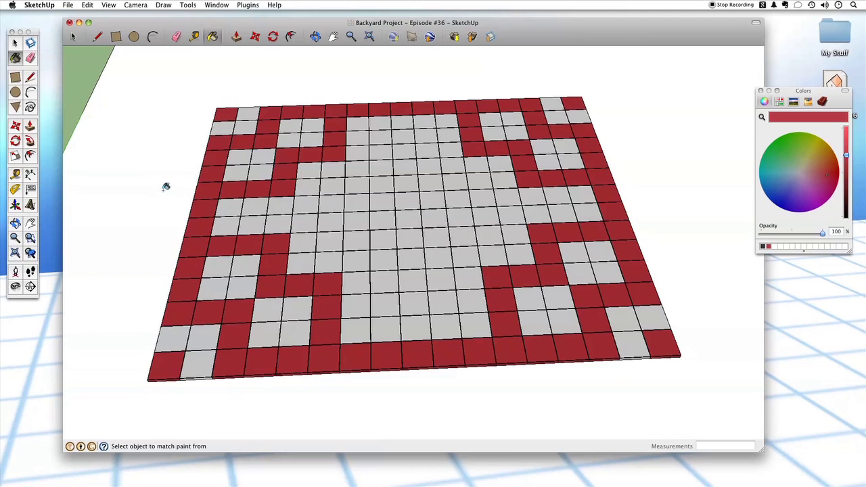
# - Select all the patio slabs and make them into a group
pyautogui.moveTo(472, 389)
pyautogui.mouseDown(button='middle')
pyautogui.moveTo(481, 414)
pyautogui.moveTo(491, 416)
pyautogui.moveTo(498, 399)
pyautogui.mouseUp(button='middle')
pyautogui.scroll(-2, 369, 220)
pyautogui.press('space')
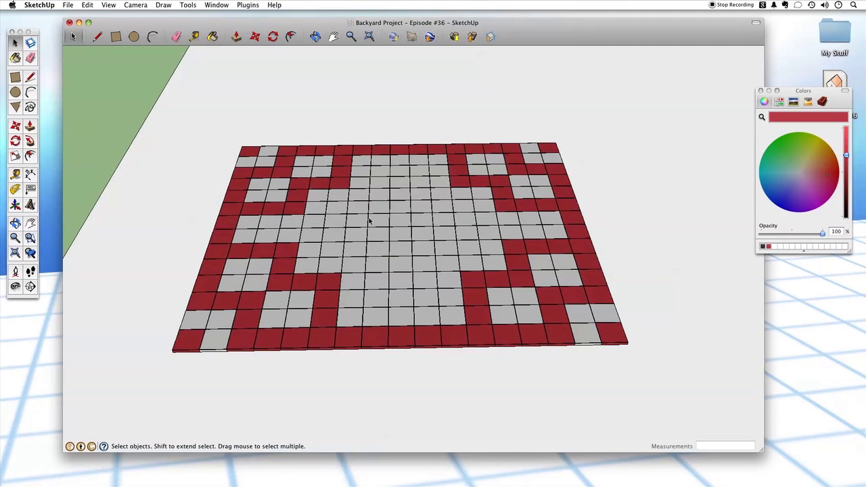
pyautogui.scroll(-6, 374, 221)
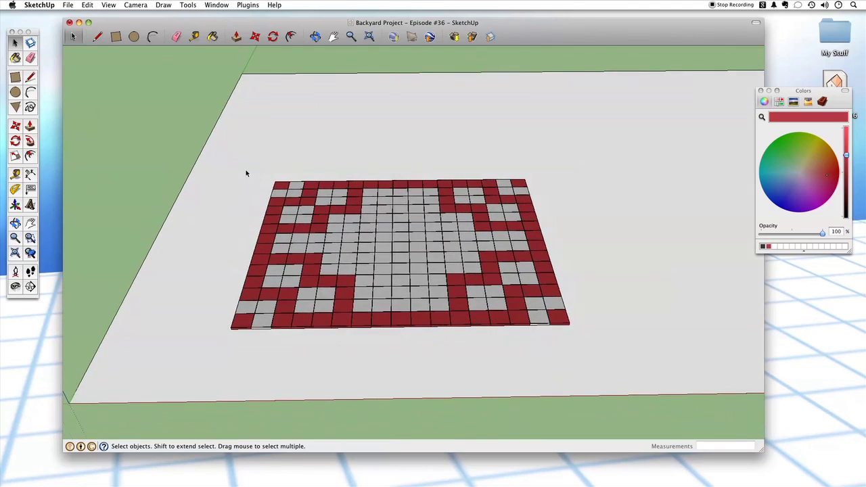
pyautogui.moveTo(333, 211); pyautogui.dragTo(477, 279)
pyautogui.moveTo(224, 163); pyautogui.dragTo(624, 341)
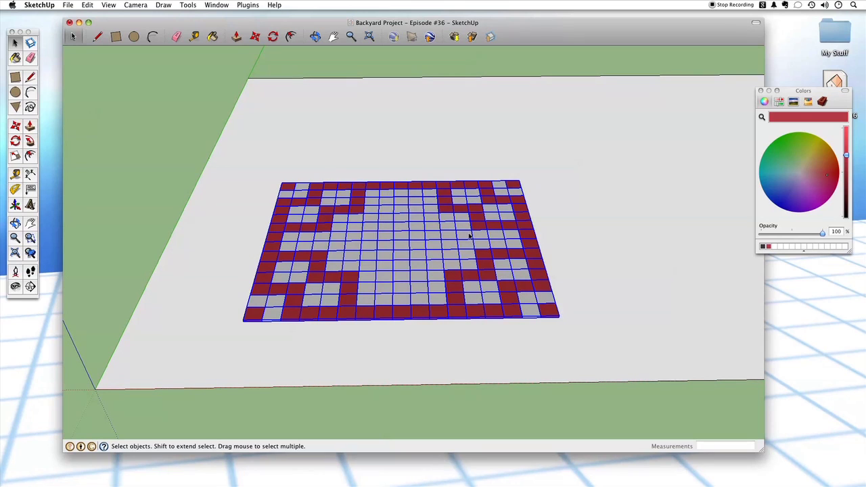
pyautogui.rightClick(400, 239)
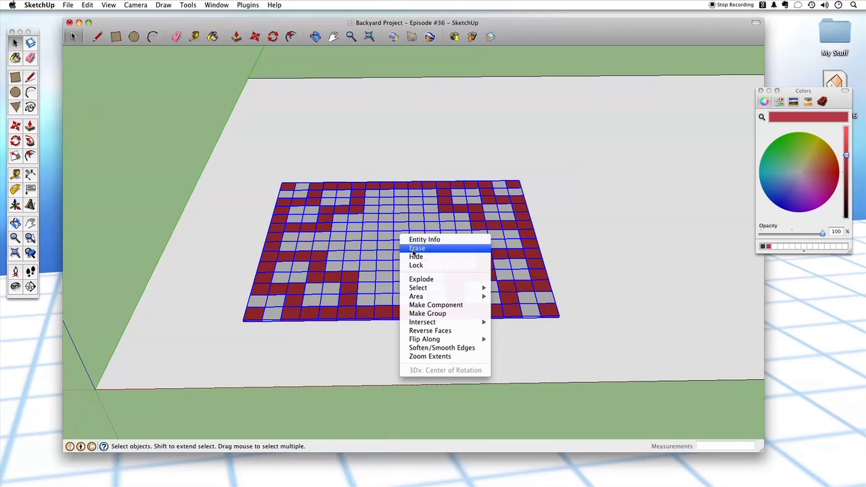
pyautogui.click(451, 313)
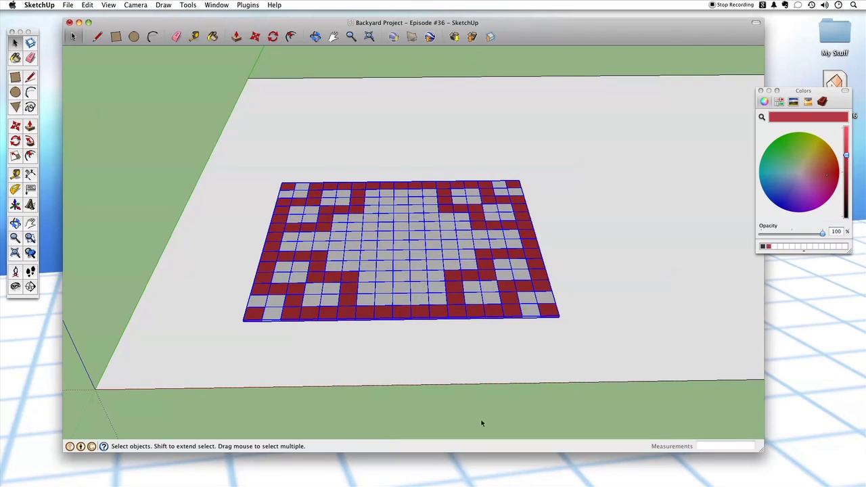